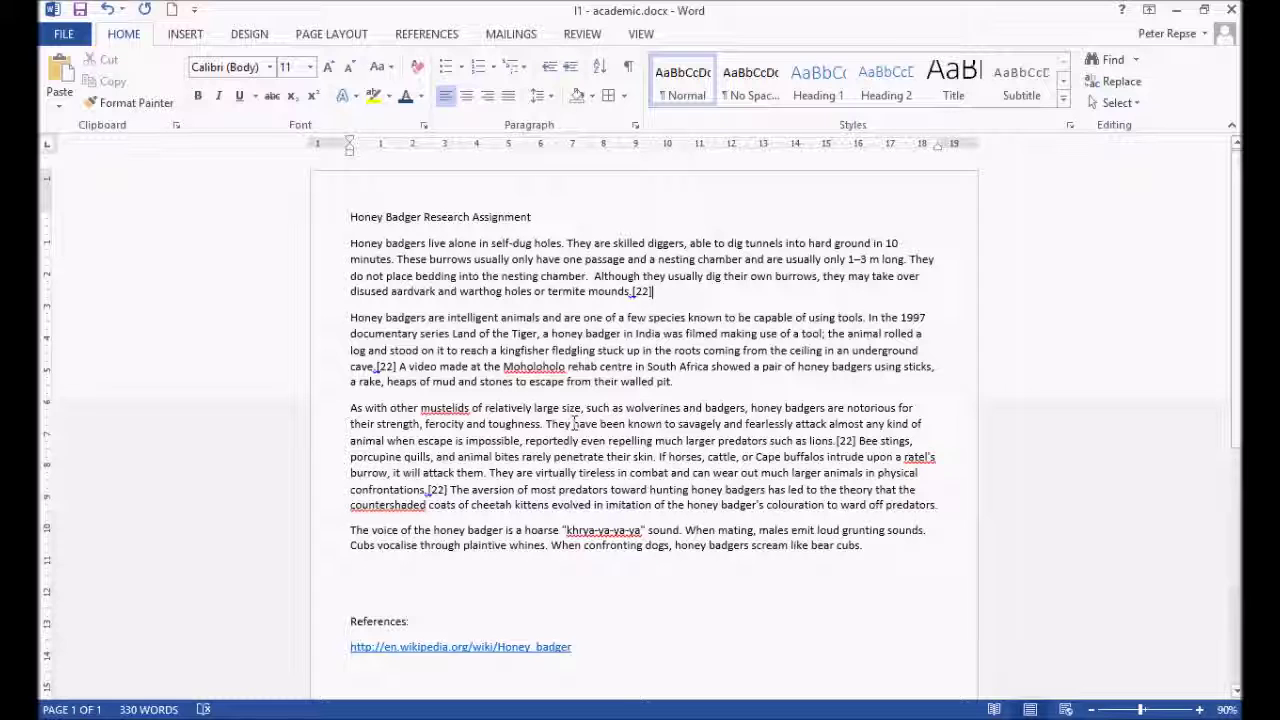
Select the honey badger assignment's title and all of its body paragraphs
{"action": "left_click_drag", "start_coordinate": [345, 218], "coordinate": [915, 568]}
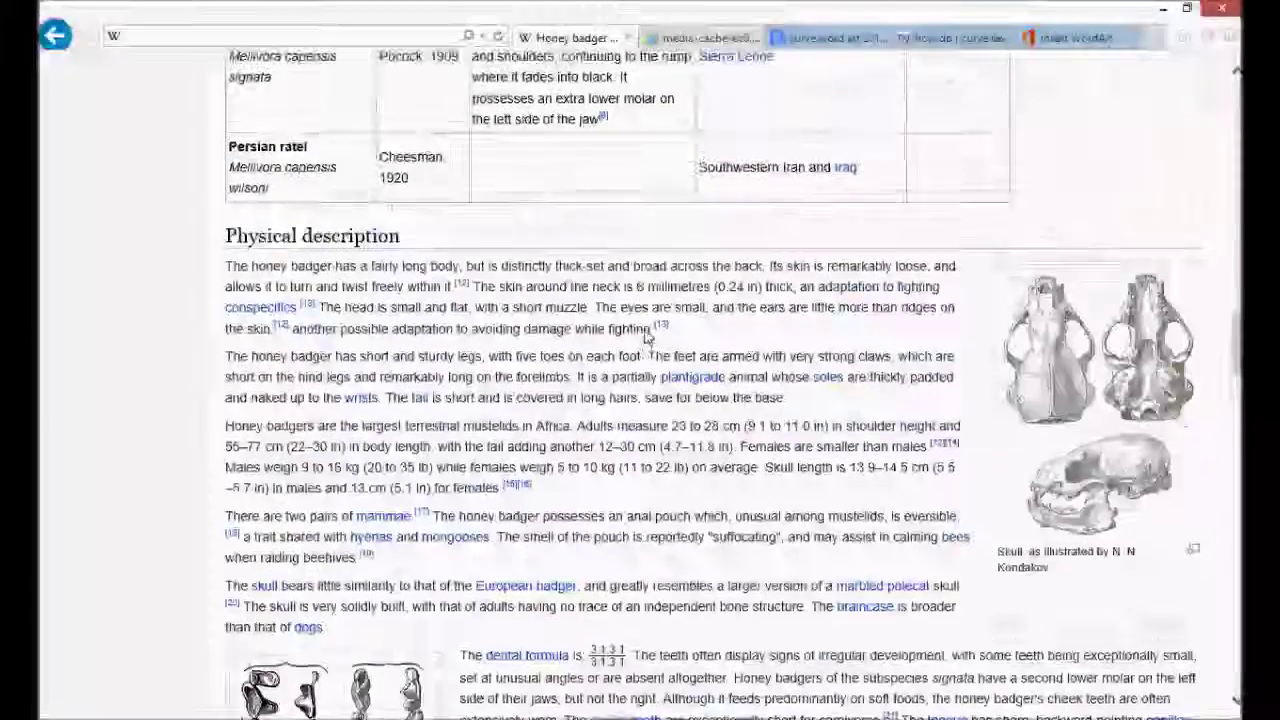
{"action": "scroll", "coordinate": [645, 337], "scroll_direction": "down", "scroll_amount": 8}
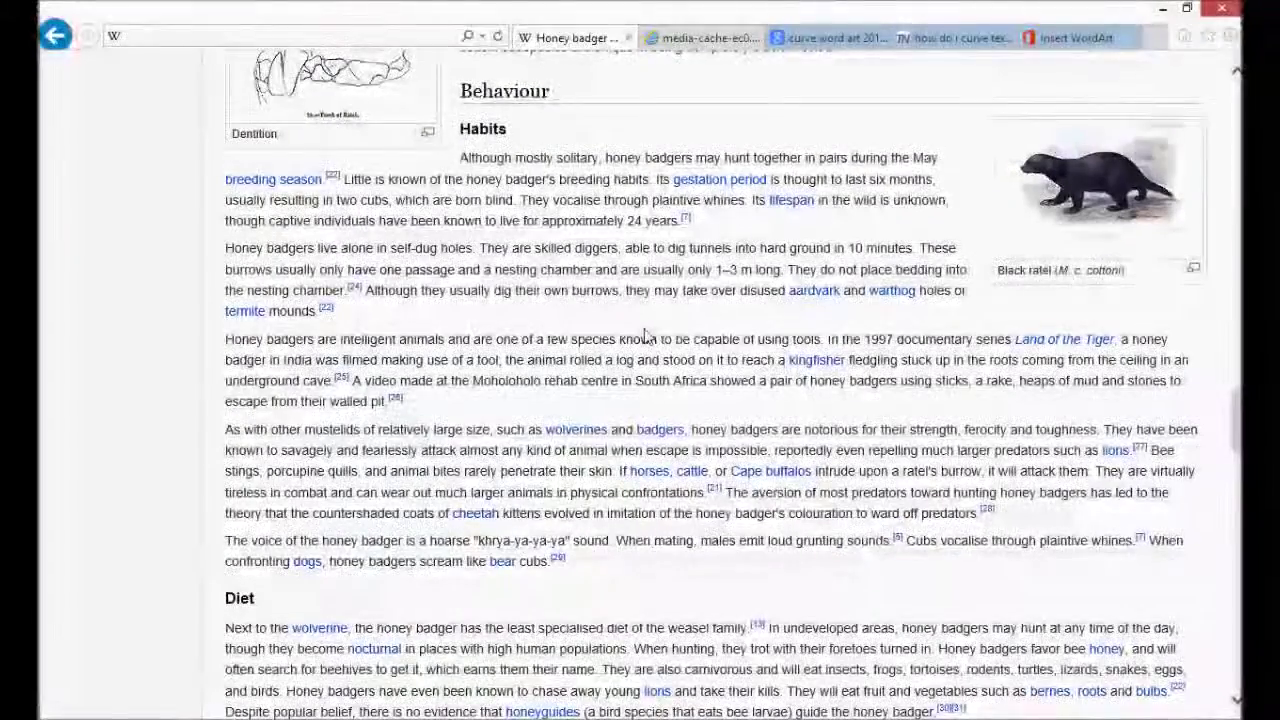
Scroll the Wikipedia Honey badger page to Behaviour > Habits, then minimize Internet Explorer
{"action": "left_click", "coordinate": [1163, 9]}
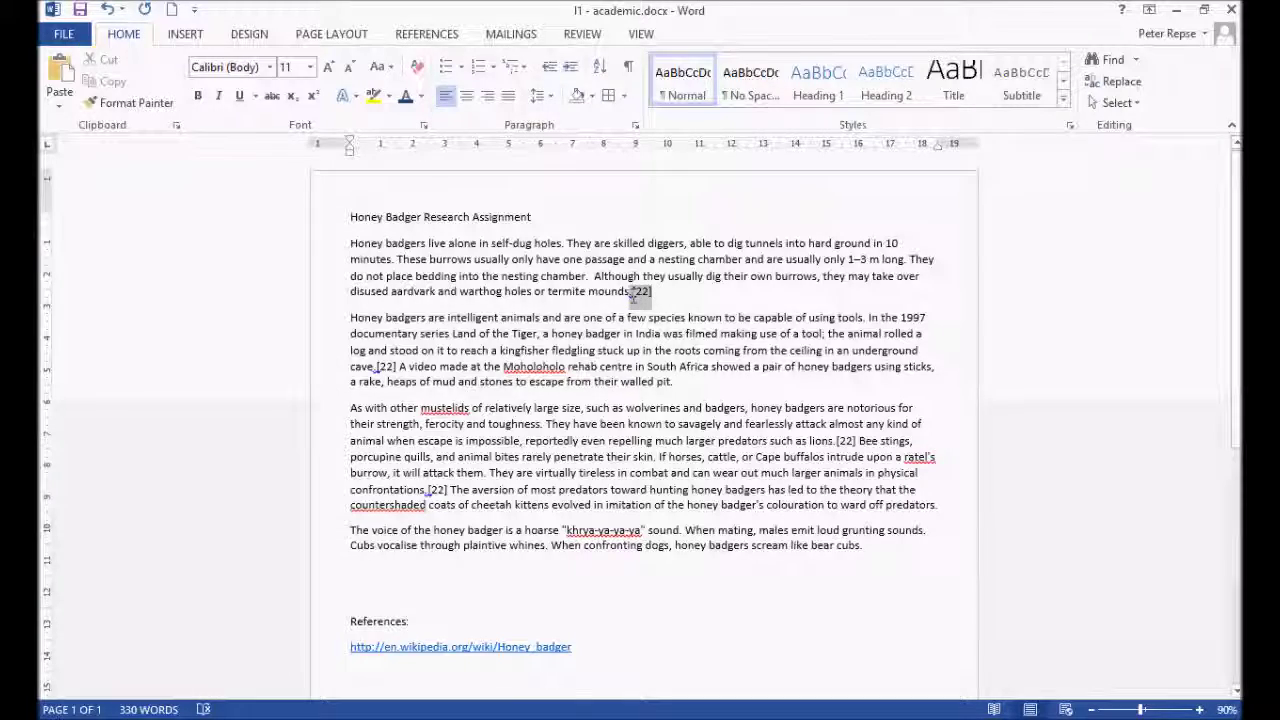
{"action": "left_click_drag", "start_coordinate": [633, 297], "coordinate": [634, 297]}
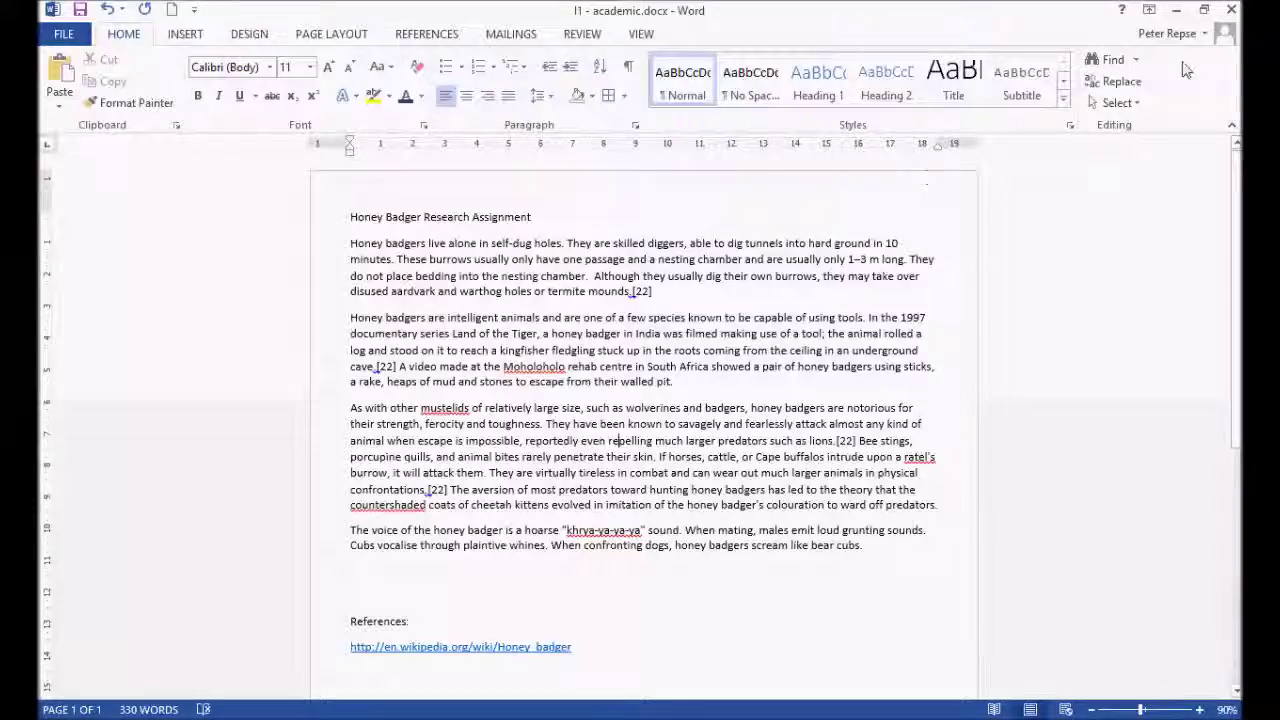
Look up note 22 (Rosevear 1974, pp. 117–18) in Wikipedia's Notes list, then return to Word
{"action": "key", "text": "alt+Tab"}
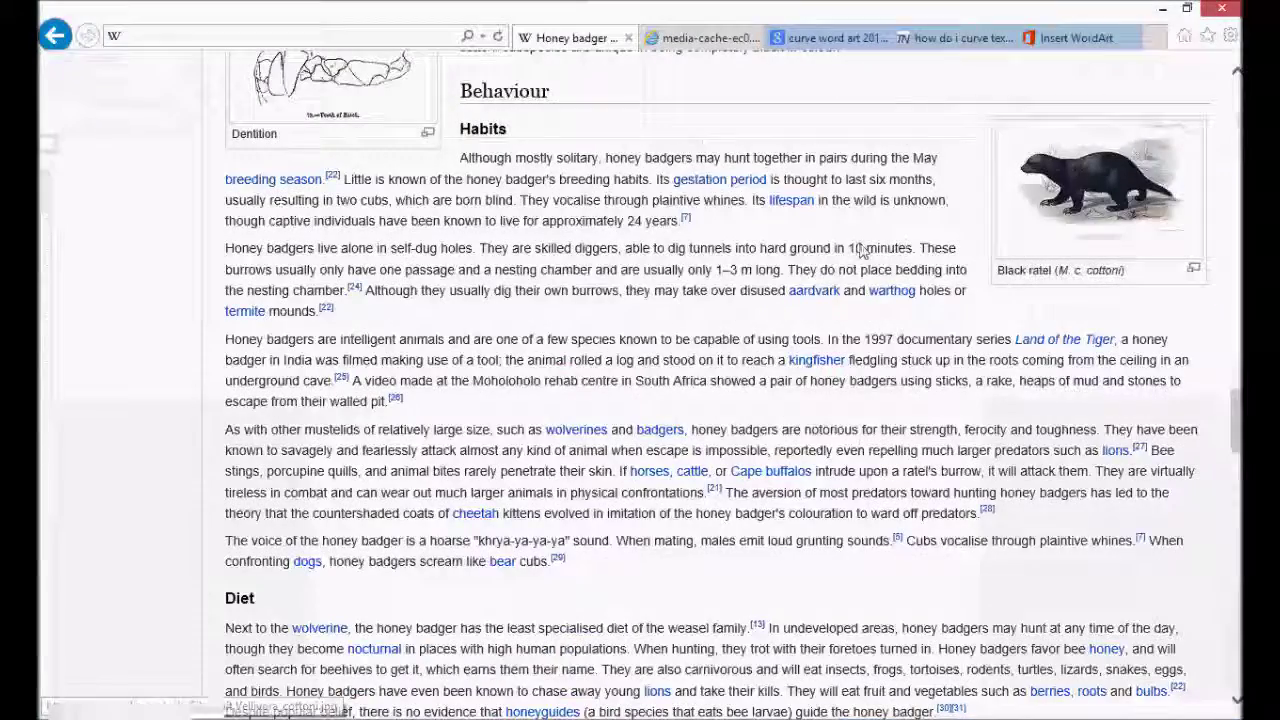
{"action": "left_click_drag", "start_coordinate": [1237, 412], "coordinate": [1231, 574]}
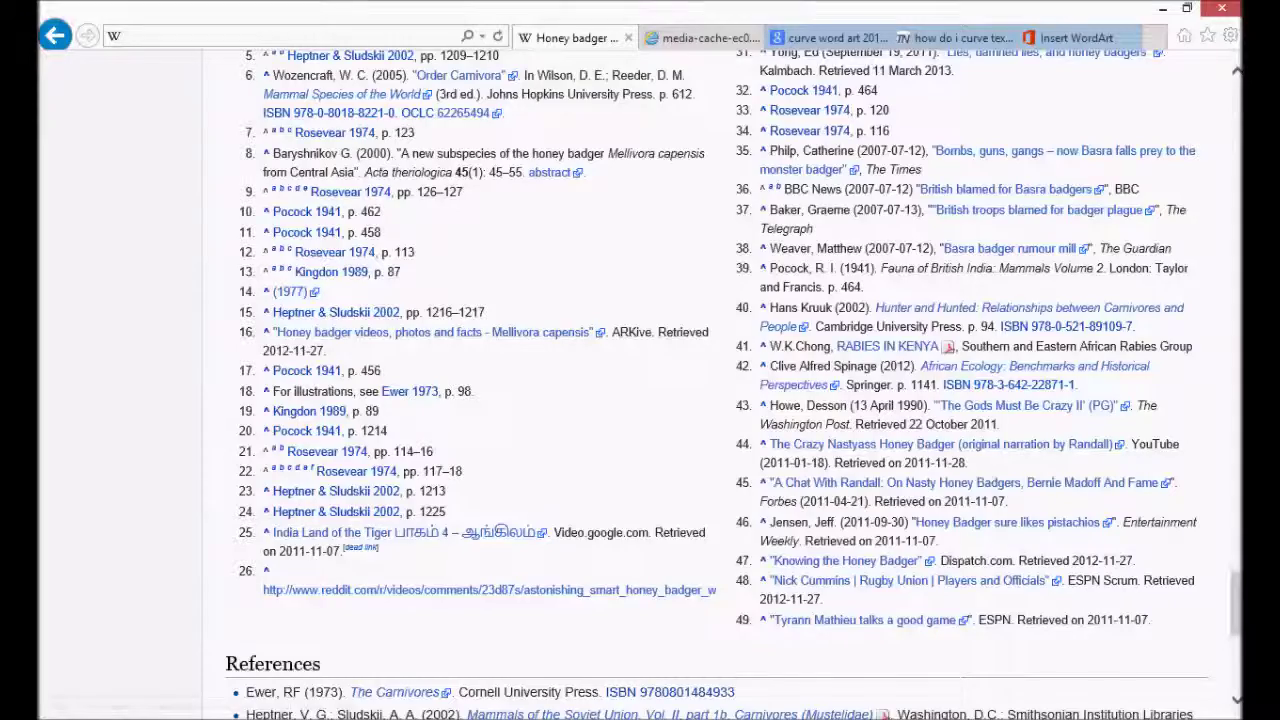
{"action": "key", "text": "alt+Tab"}
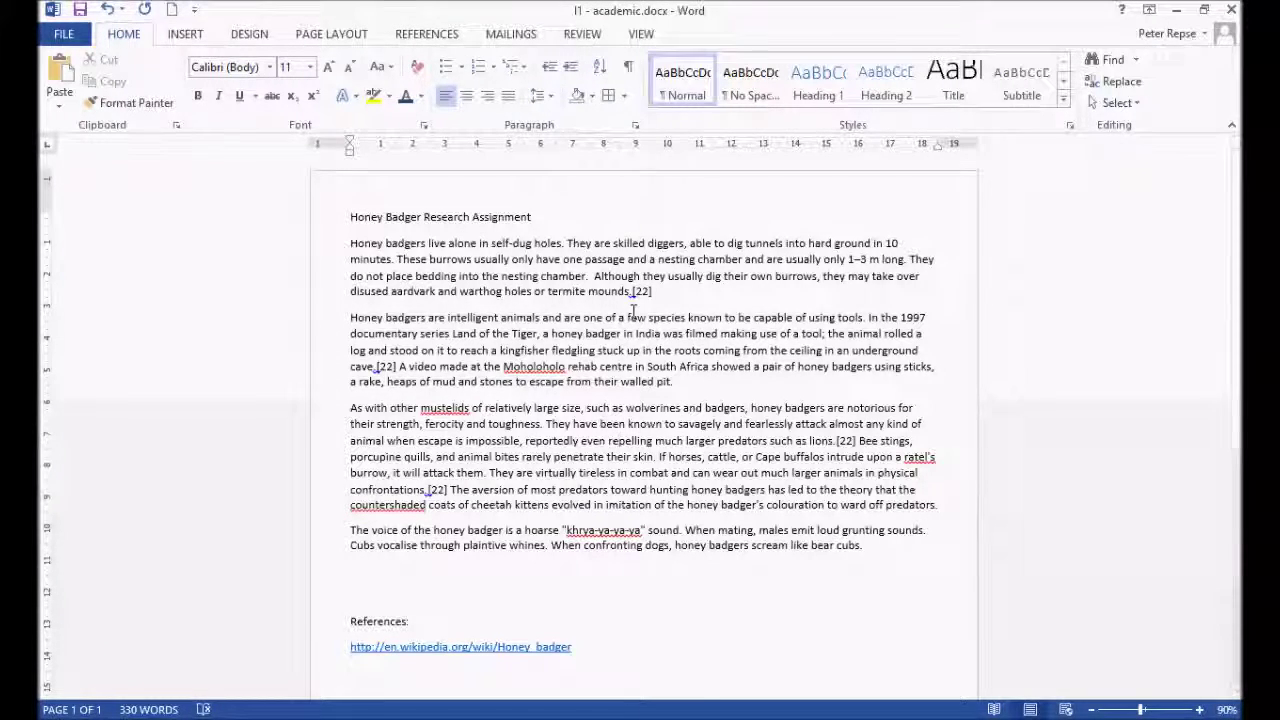
Select the [22] citation following 'cave.' in the honey badger text
{"action": "scroll", "coordinate": [700, 560], "scroll_direction": "down", "scroll_amount": 1}
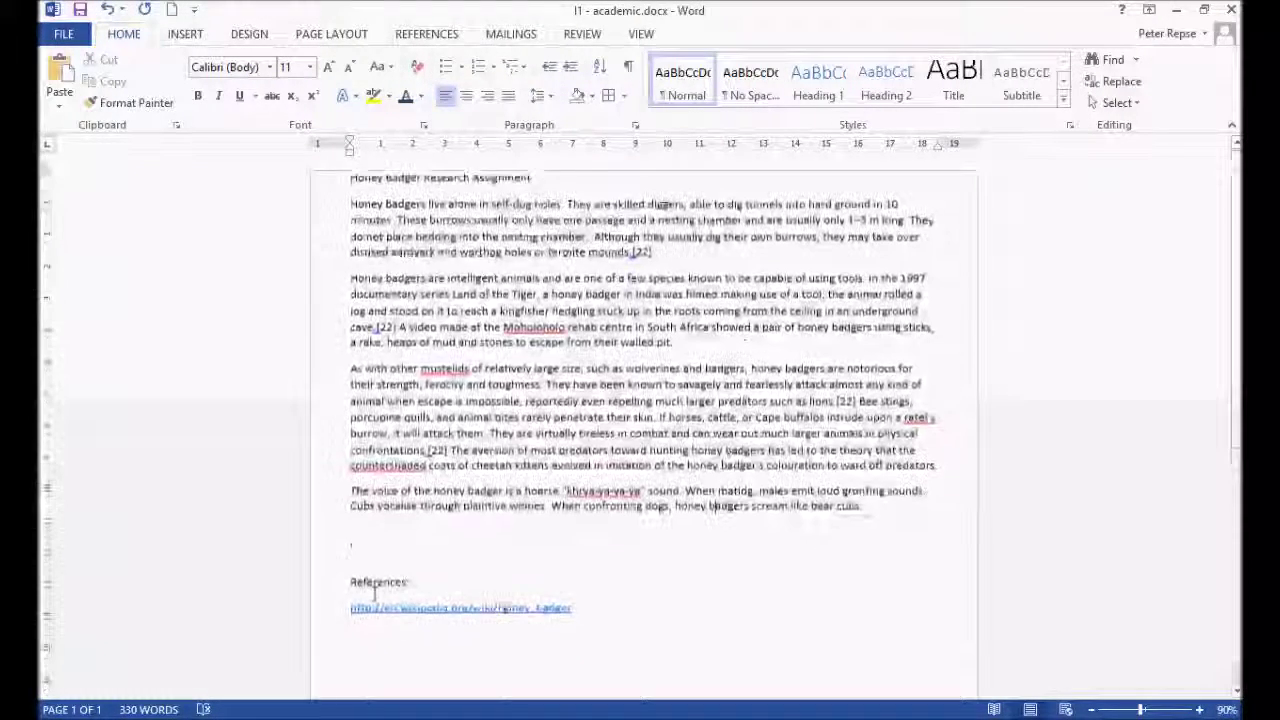
{"action": "left_click", "coordinate": [335, 607]}
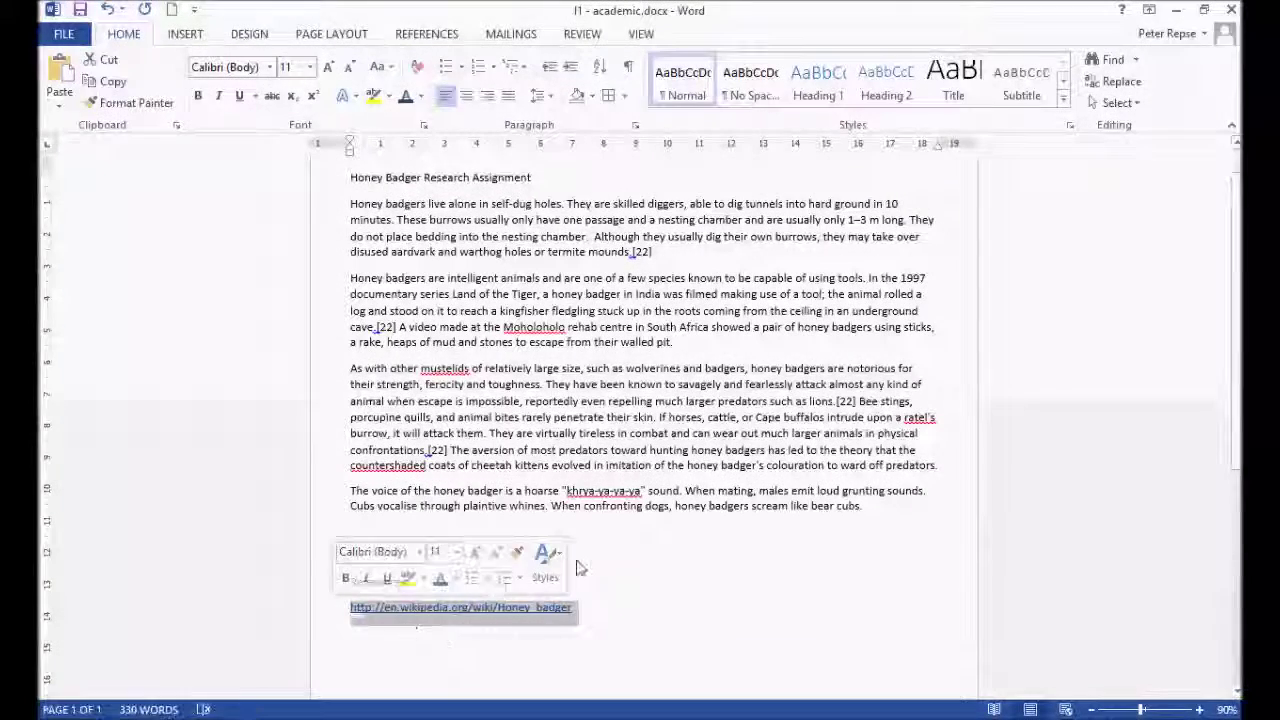
{"action": "left_click", "coordinate": [677, 490]}
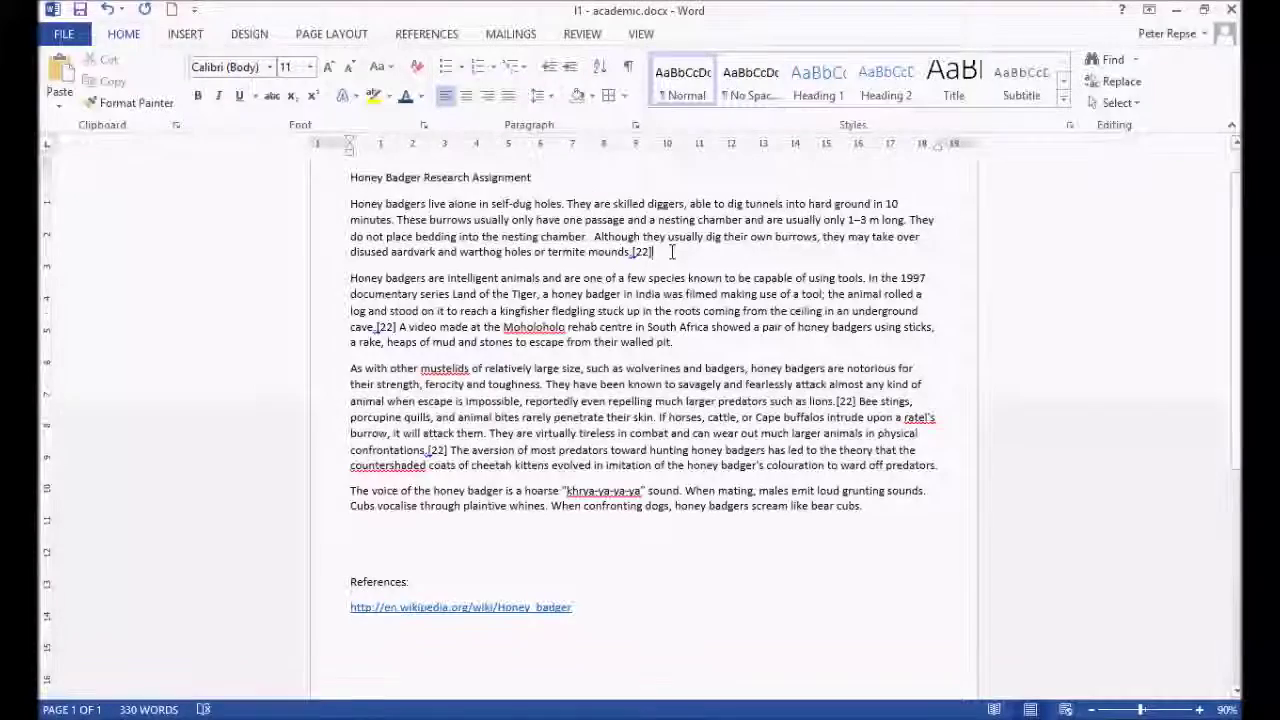
{"action": "double_click", "coordinate": [386, 327]}
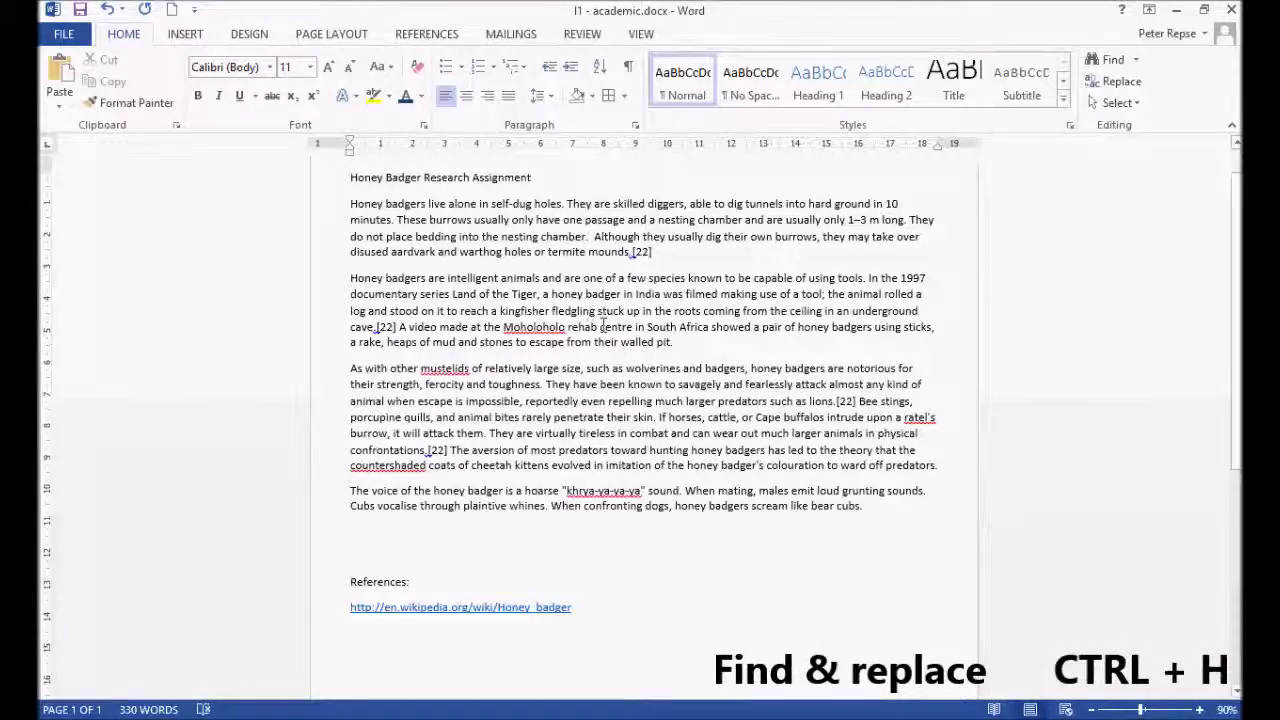
Clear and close the Navigation pane search, then bring up Find and Replace with Ctrl+H
{"action": "scroll", "coordinate": [622, 349], "scroll_direction": "up", "scroll_amount": 1}
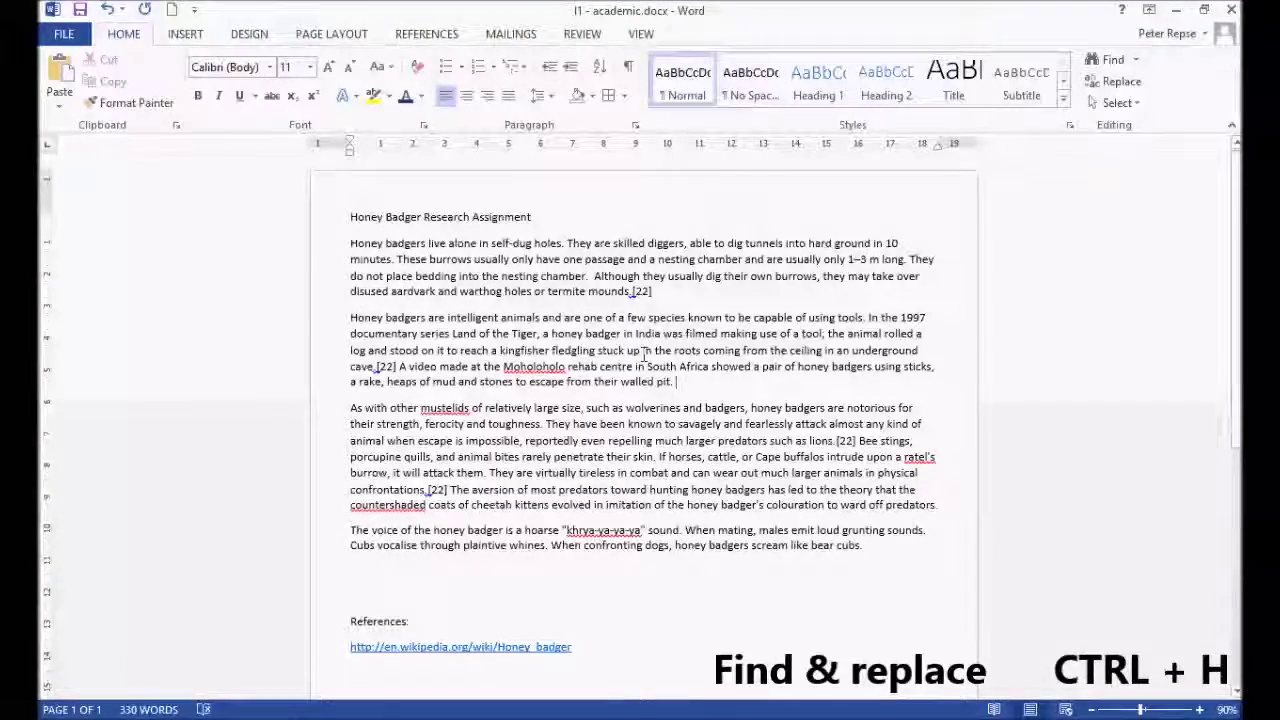
{"action": "key", "text": "ctrl+f"}
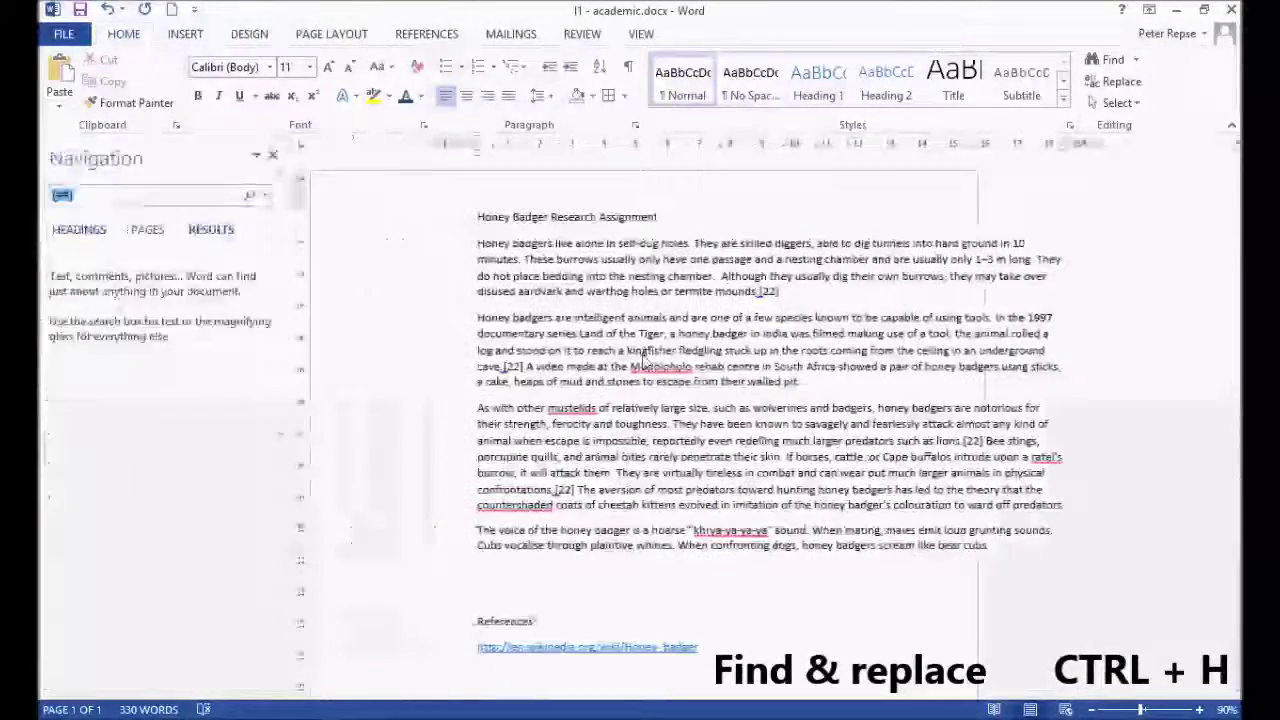
{"action": "key", "text": "BackSpace"}
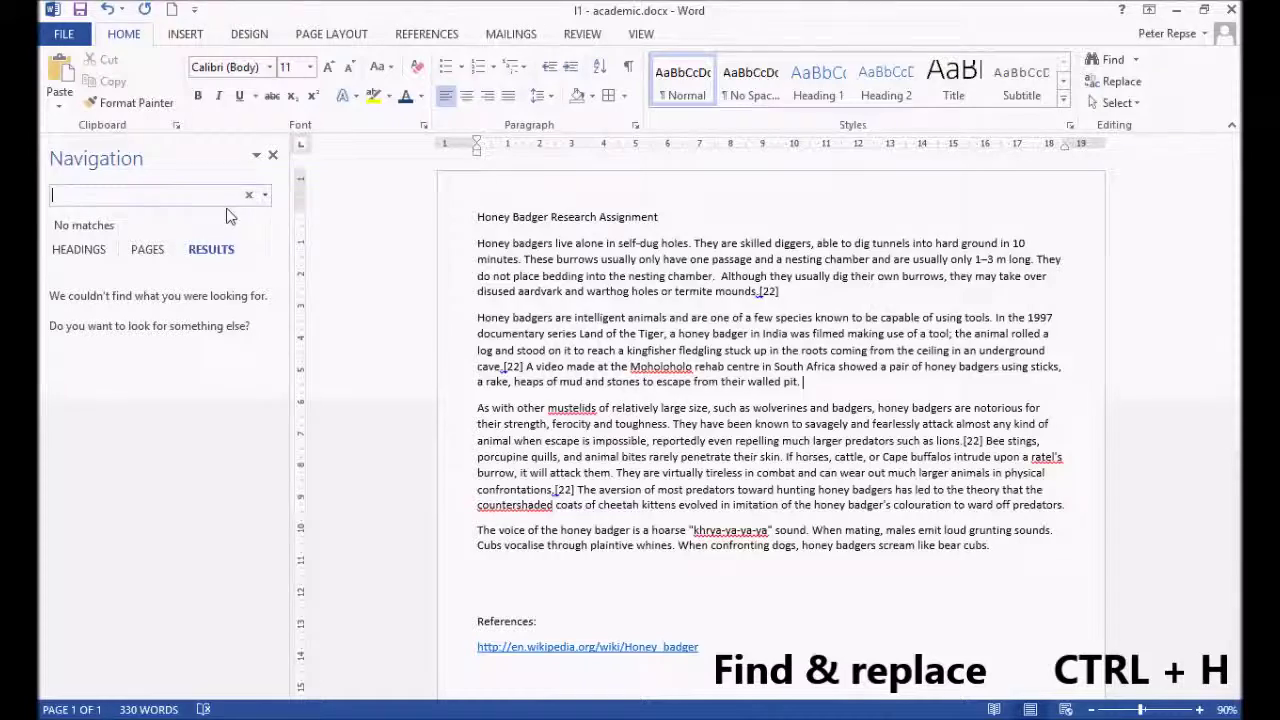
{"action": "left_click", "coordinate": [273, 158]}
{"action": "key", "text": "ctrl+h"}
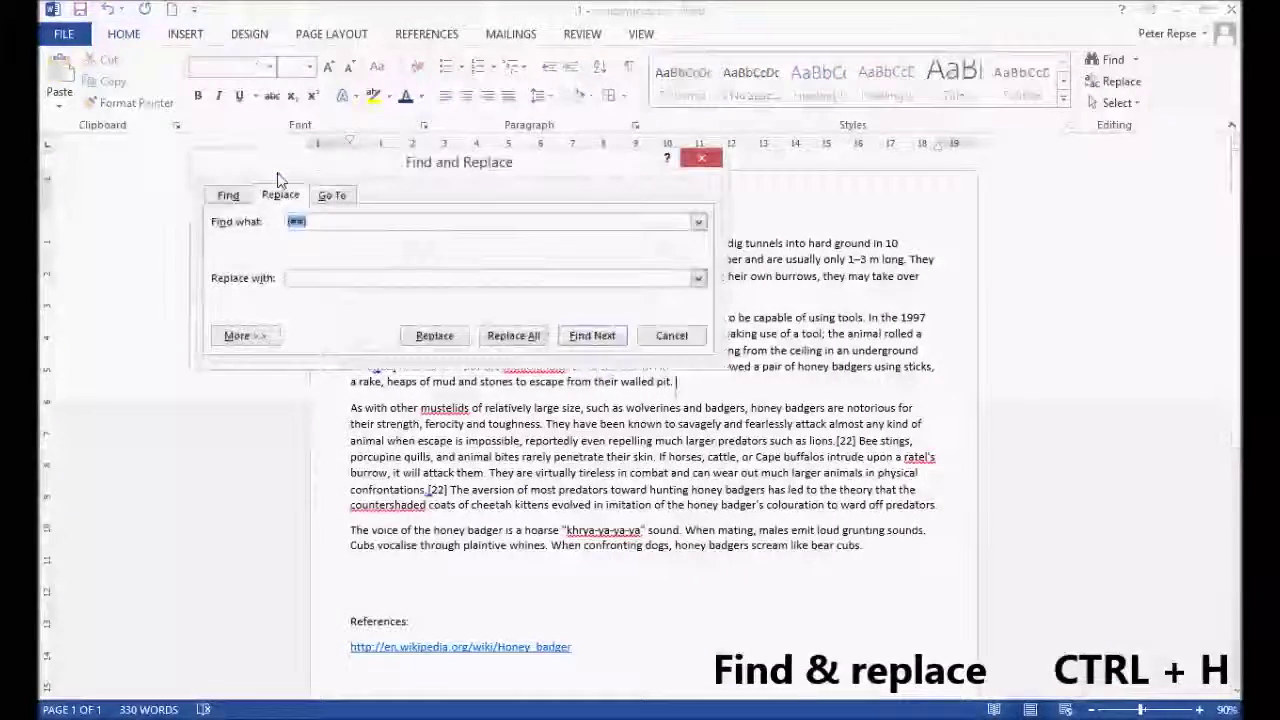
Enter [22] as the search term, leaving the replacement text empty
{"action": "key", "text": "BackSpace"}
{"action": "left_click_drag", "start_coordinate": [459, 169], "coordinate": [740, 352]}
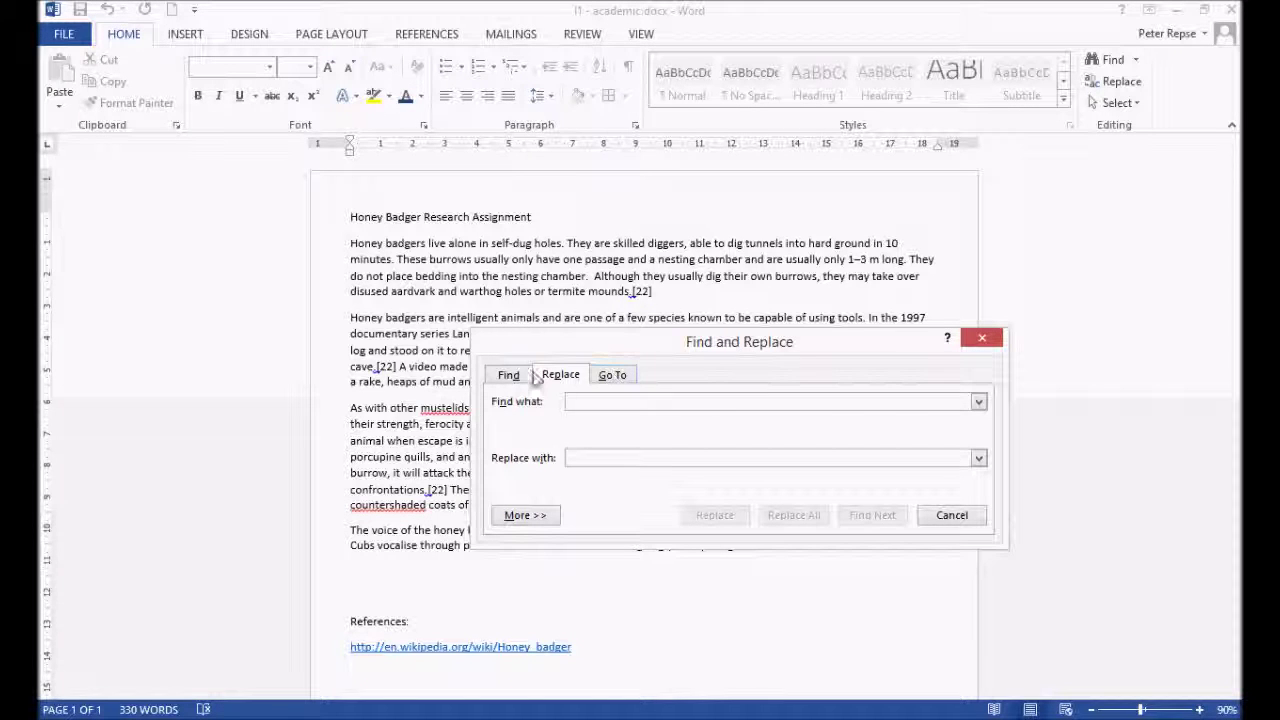
{"action": "left_click", "coordinate": [512, 376]}
{"action": "left_click", "coordinate": [576, 380]}
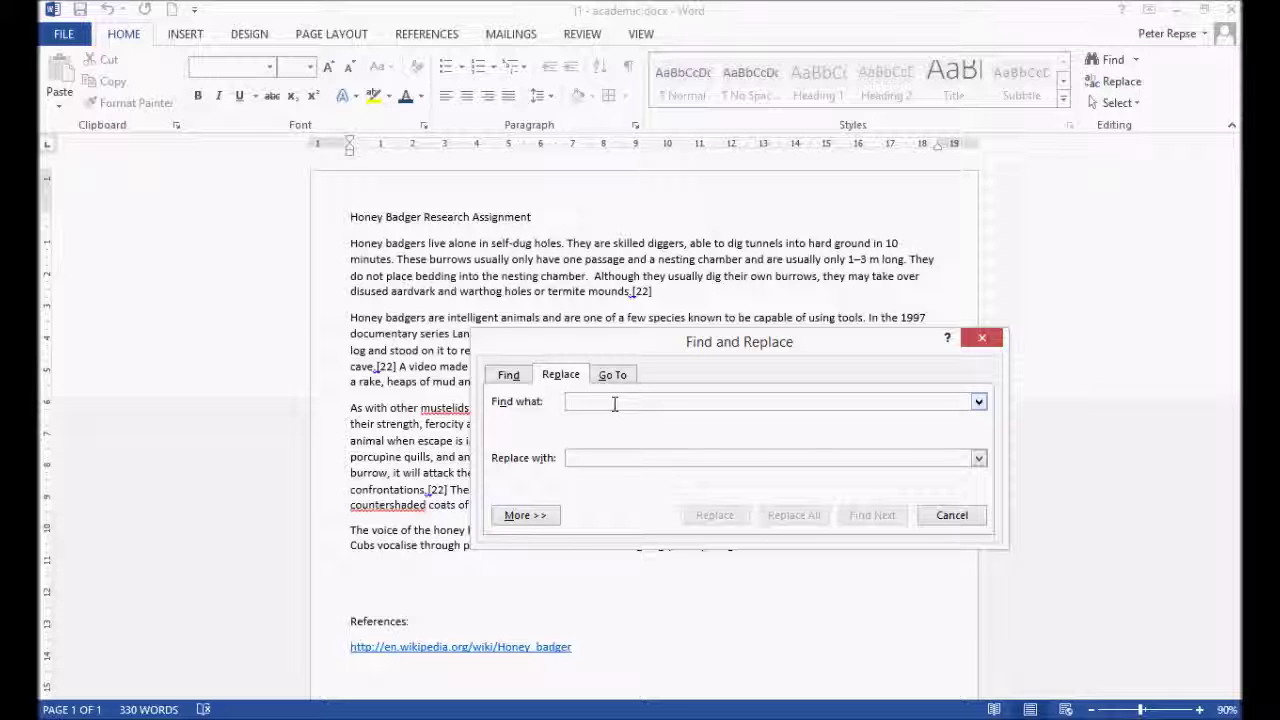
{"action": "type", "text": "l"}
{"action": "type", "text": "22]"}
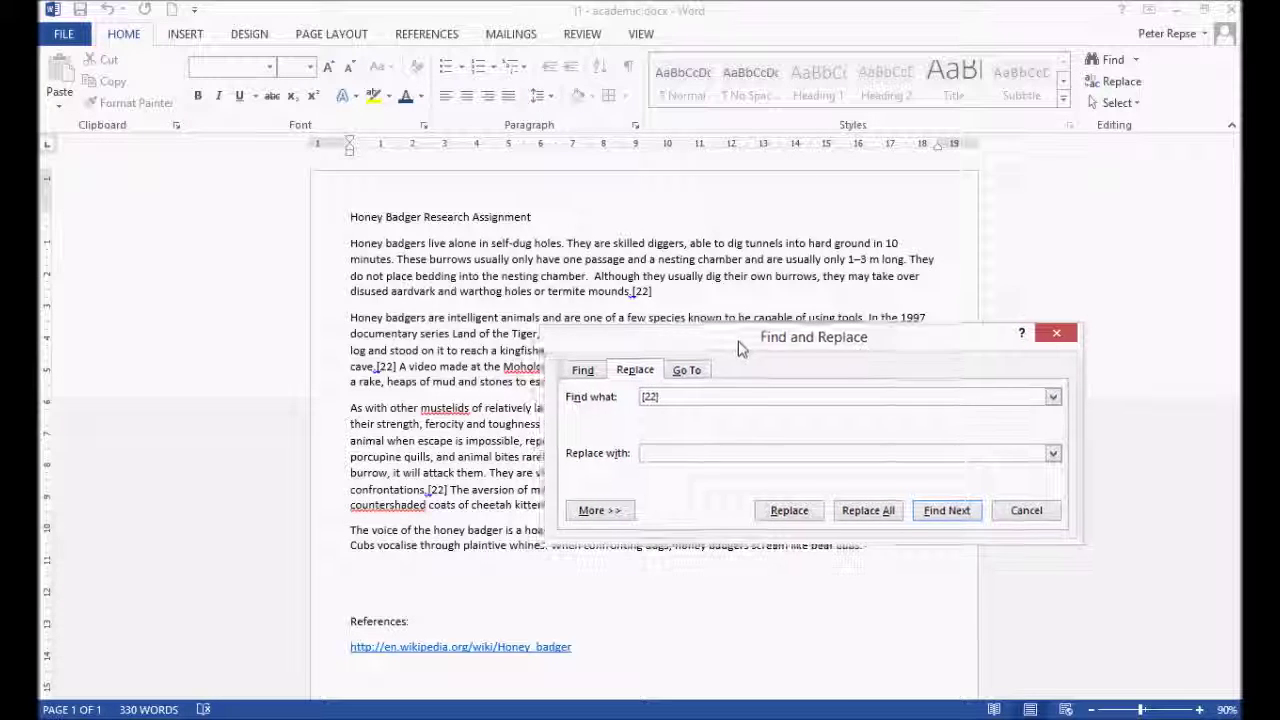
{"action": "left_click", "coordinate": [694, 441]}
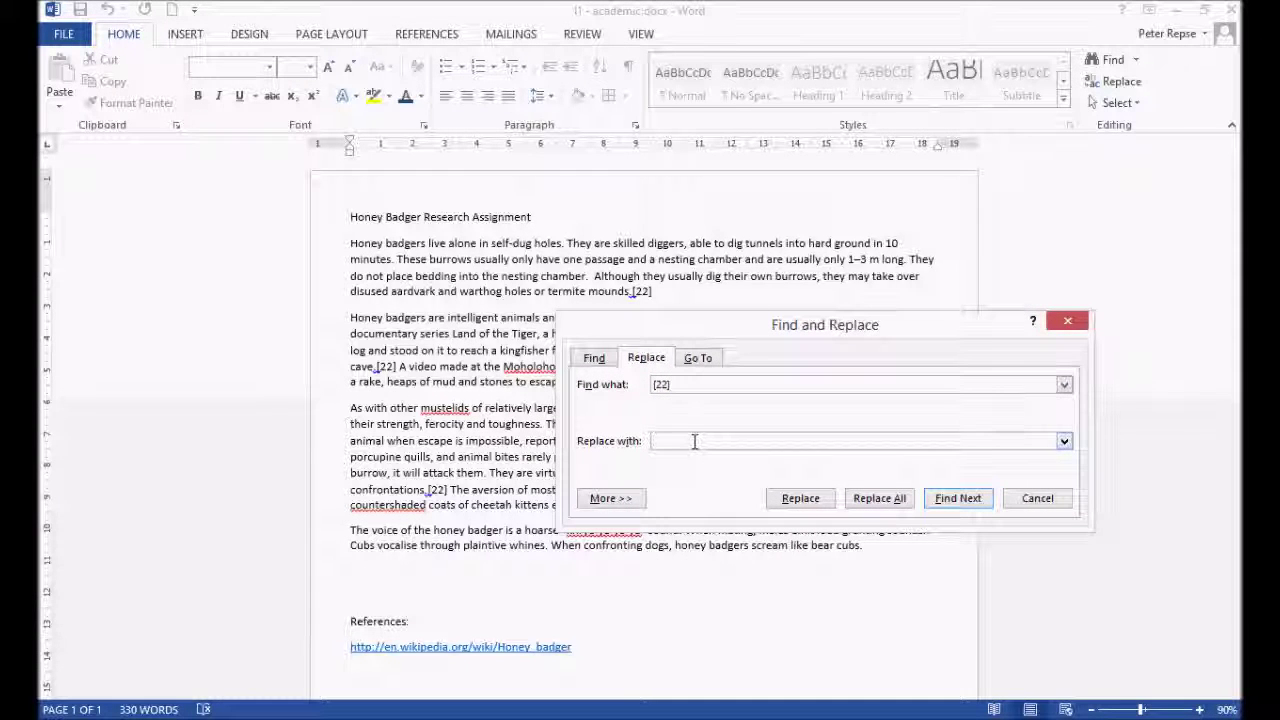
Replace all [22] occurrences, confirm the 4 replacements, and close Find and Replace
{"action": "left_click", "coordinate": [610, 498]}
{"action": "left_click_drag", "start_coordinate": [792, 328], "coordinate": [790, 192]}
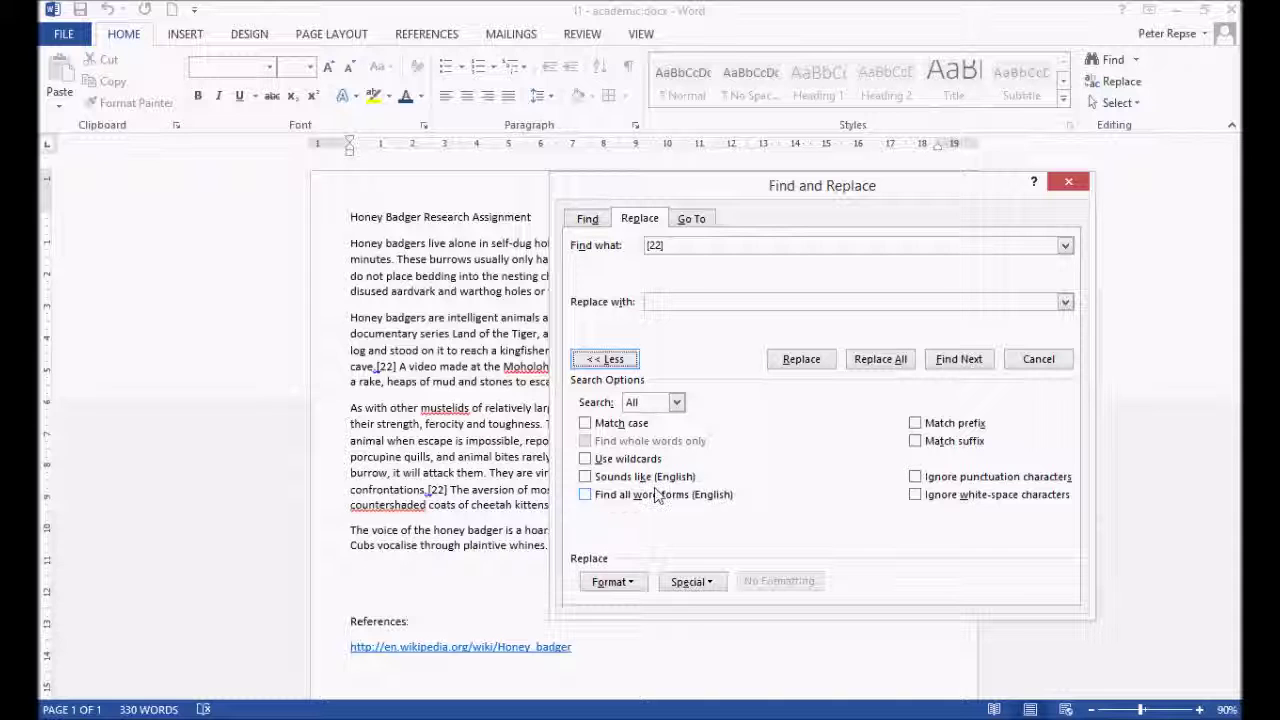
{"action": "left_click_drag", "start_coordinate": [757, 189], "coordinate": [788, 244]}
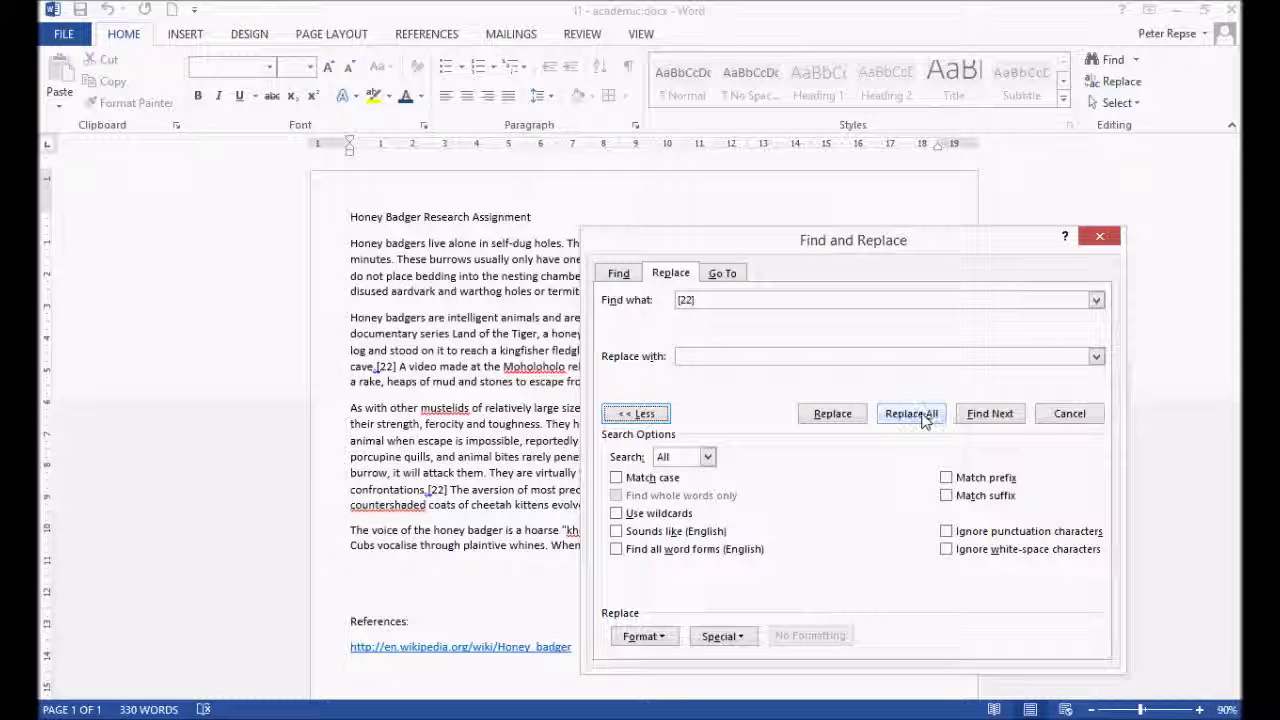
{"action": "left_click", "coordinate": [925, 414]}
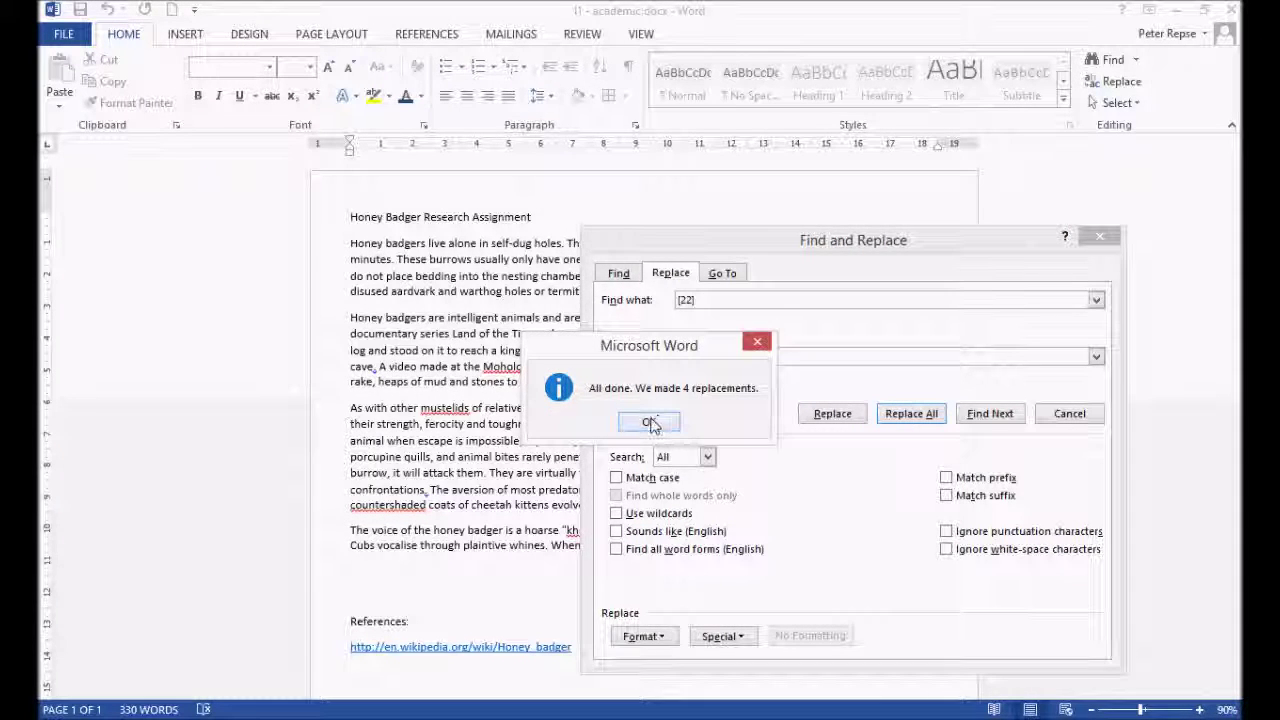
{"action": "left_click", "coordinate": [650, 423]}
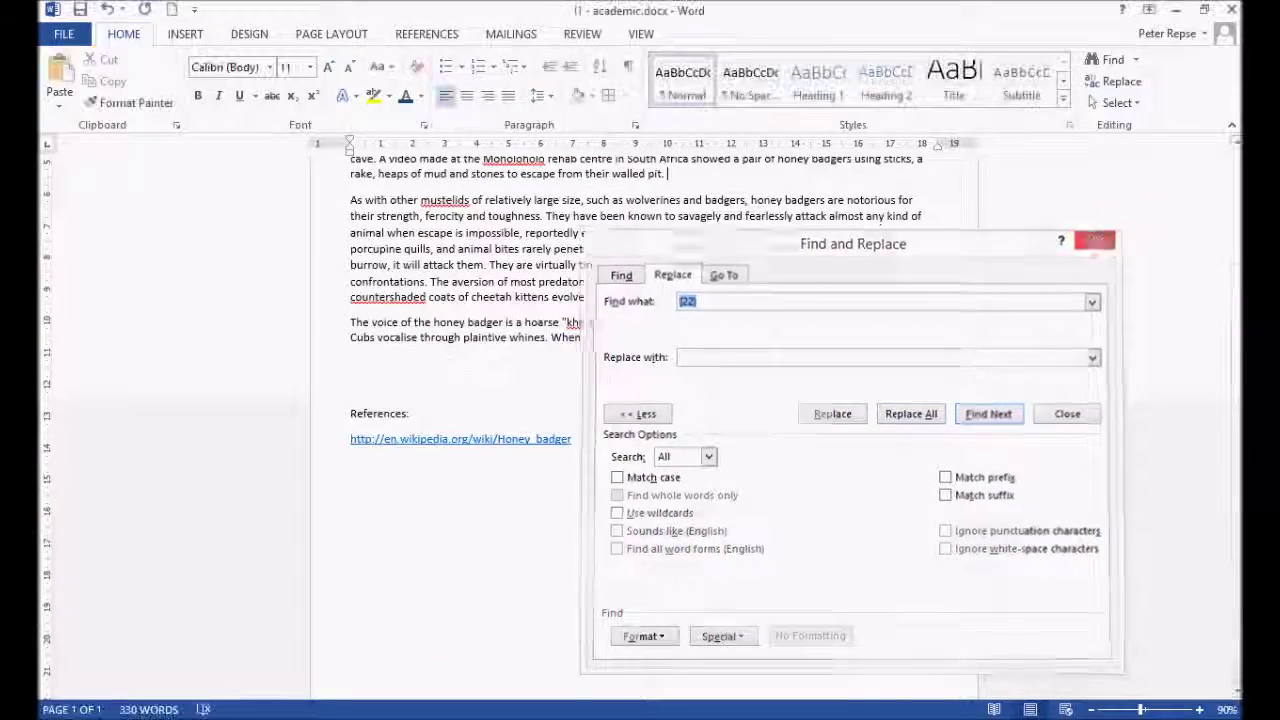
{"action": "left_click", "coordinate": [1095, 240]}
{"action": "scroll", "coordinate": [560, 290], "scroll_direction": "up", "scroll_amount": 3}
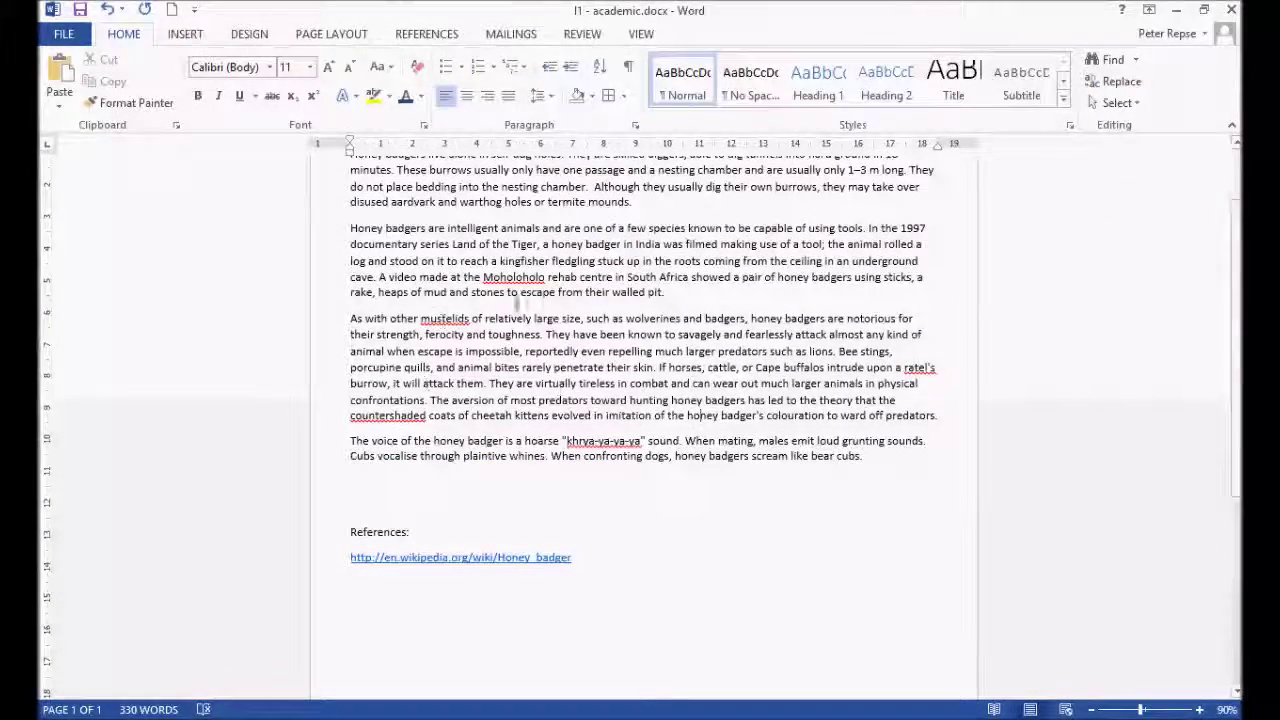
{"action": "scroll", "coordinate": [710, 332], "scroll_direction": "up", "scroll_amount": 2}
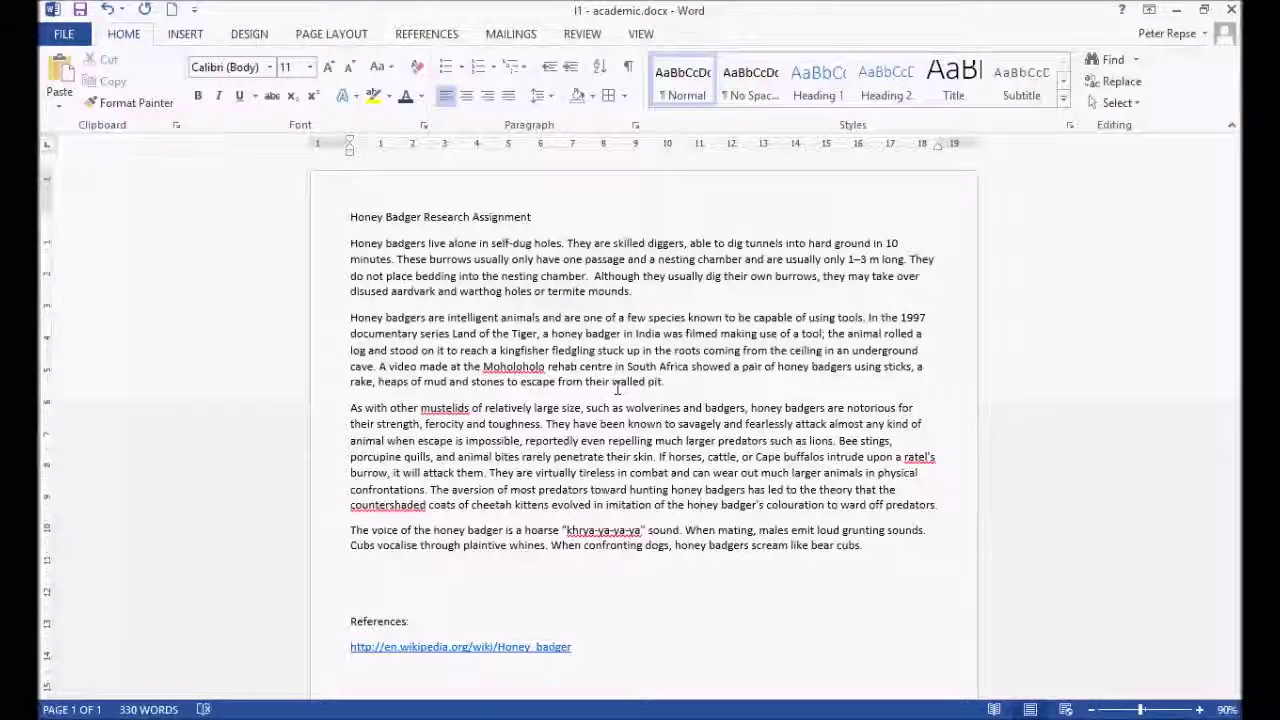
{"action": "key", "text": "ctrl+h"}
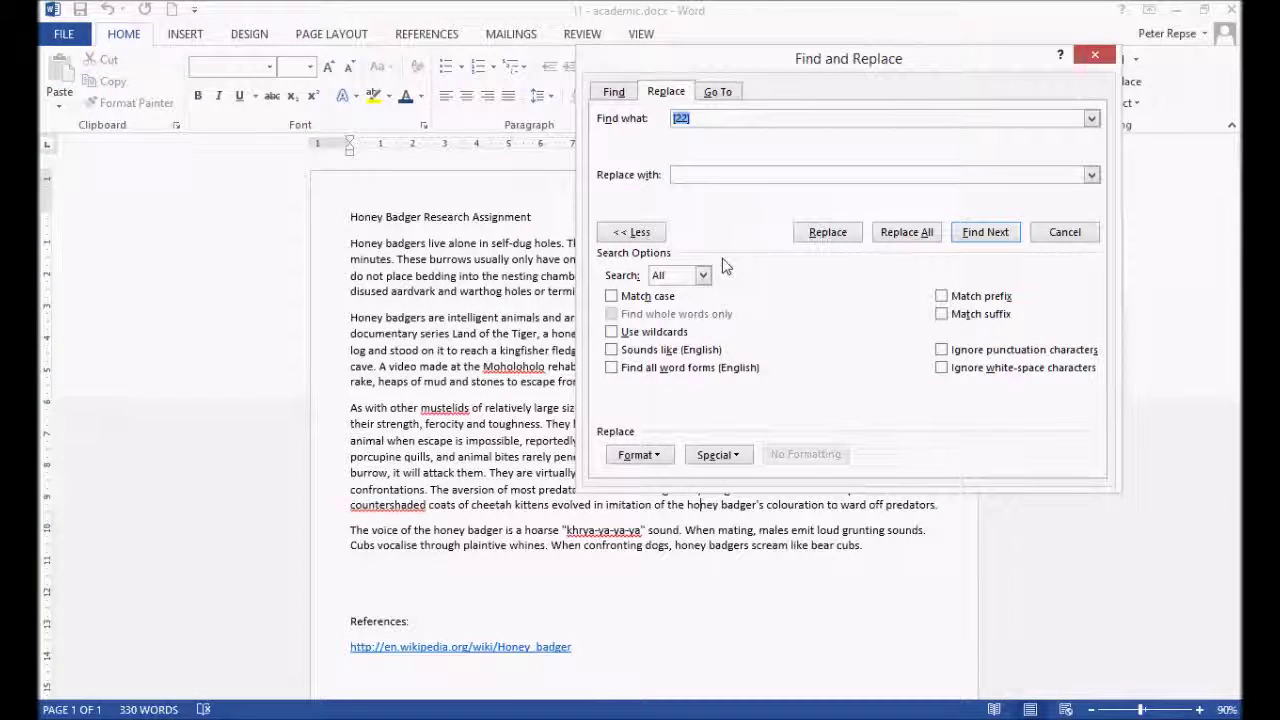
{"action": "type", "text": "honey"}
{"action": "key", "text": "Tab"}
{"action": "type", "text": "Honey"}
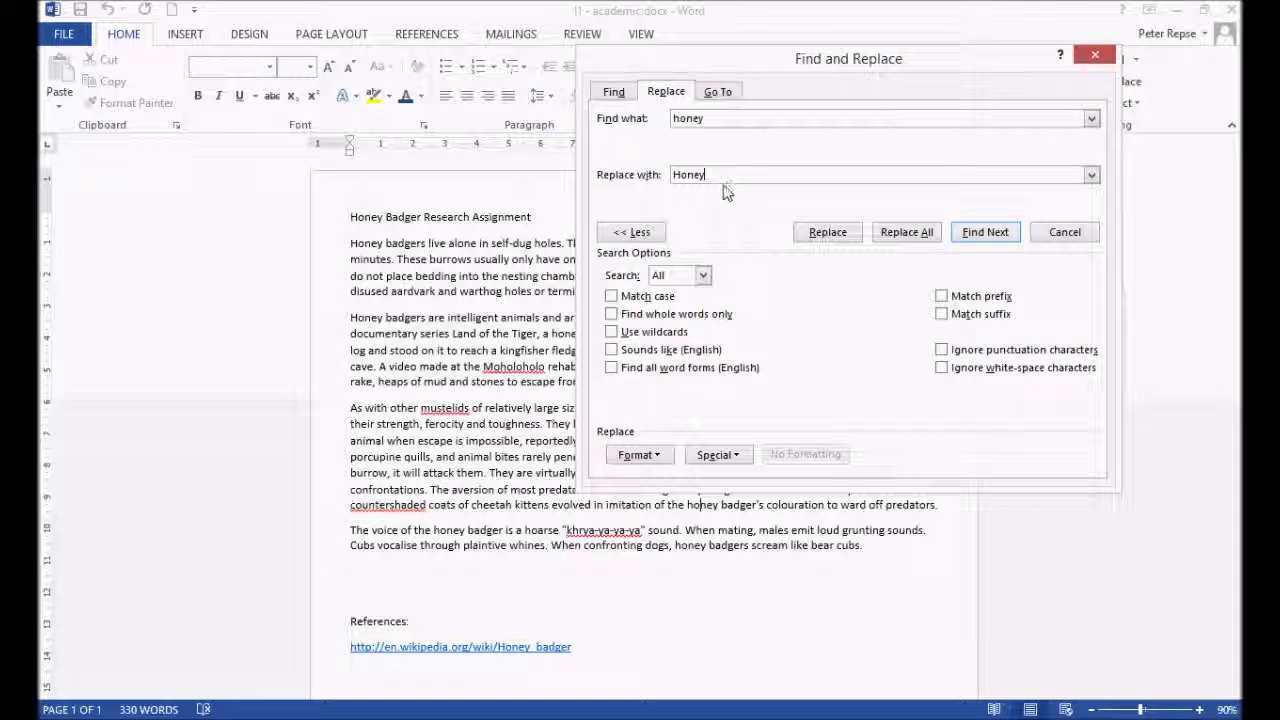
{"action": "left_click_drag", "start_coordinate": [728, 174], "coordinate": [626, 176]}
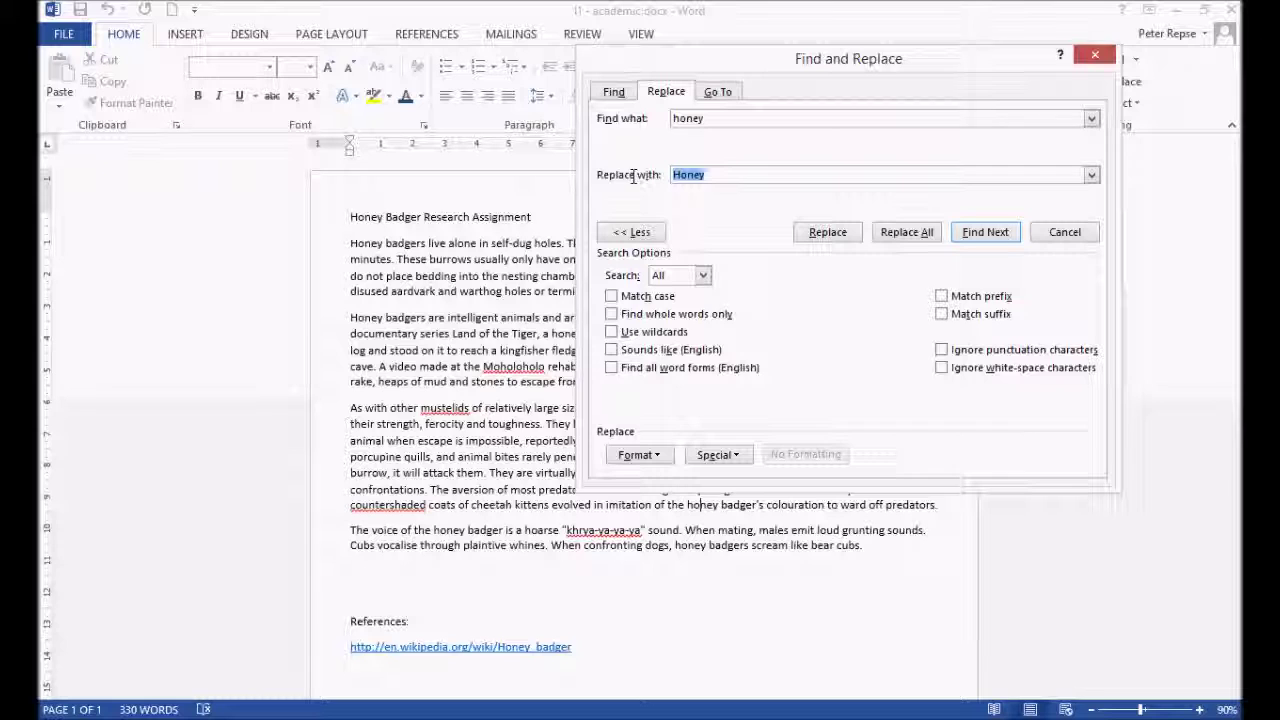
{"action": "key", "text": "BackSpace"}
{"action": "double_click", "coordinate": [722, 118]}
{"action": "key", "text": "BackSpace"}
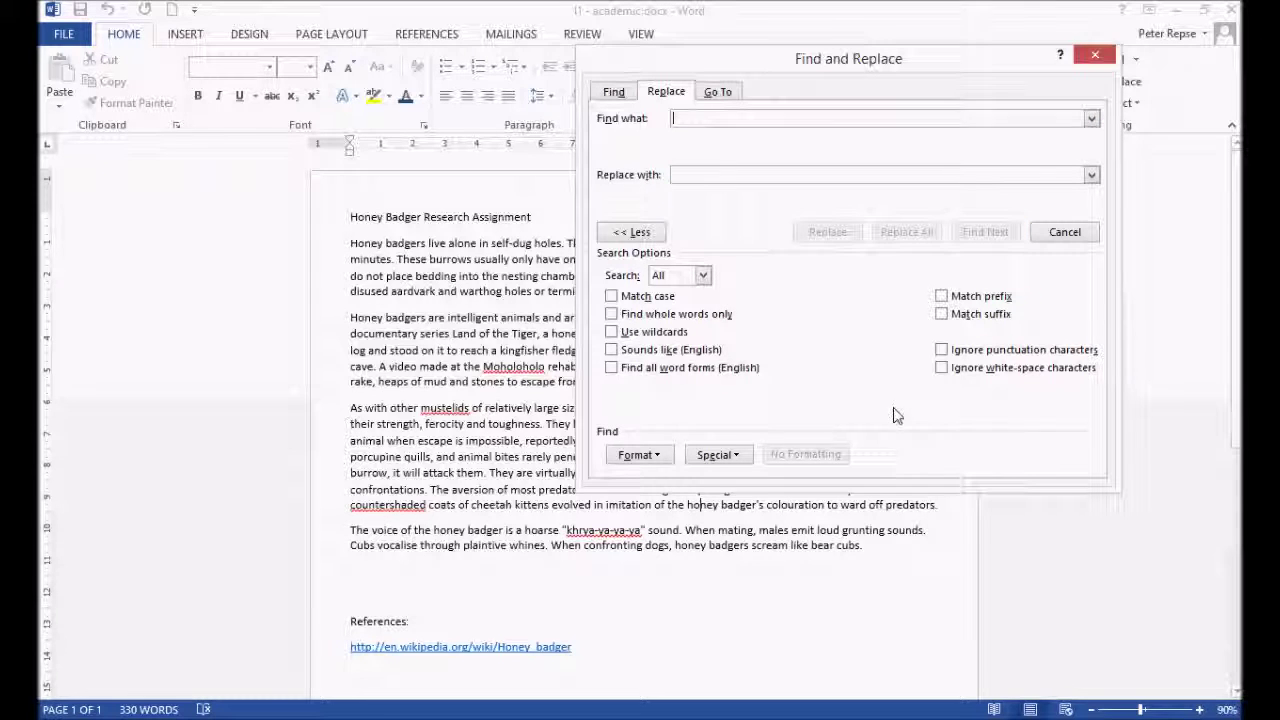
{"action": "left_click", "coordinate": [1095, 56]}
{"action": "scroll", "coordinate": [683, 386], "scroll_direction": "down", "scroll_amount": 1}
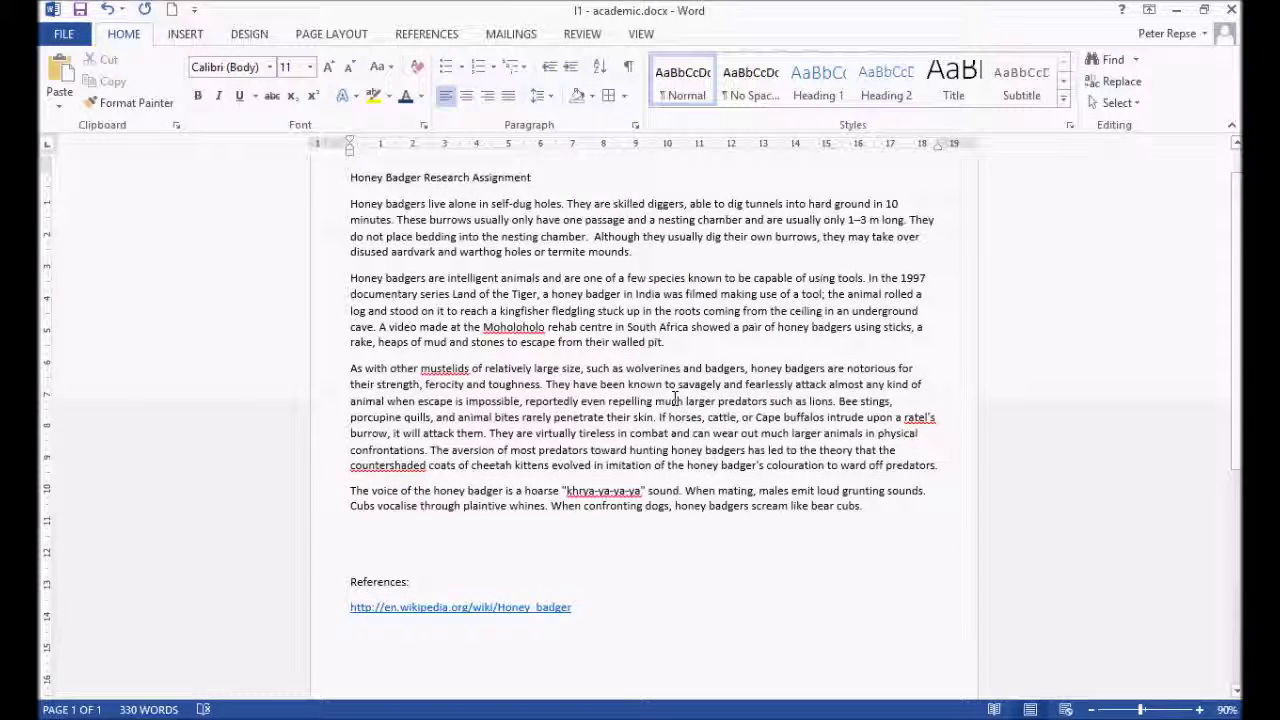
Select the word 'intelligent' in 'Honey badgers are intelligent animals'
{"action": "left_click", "coordinate": [672, 400]}
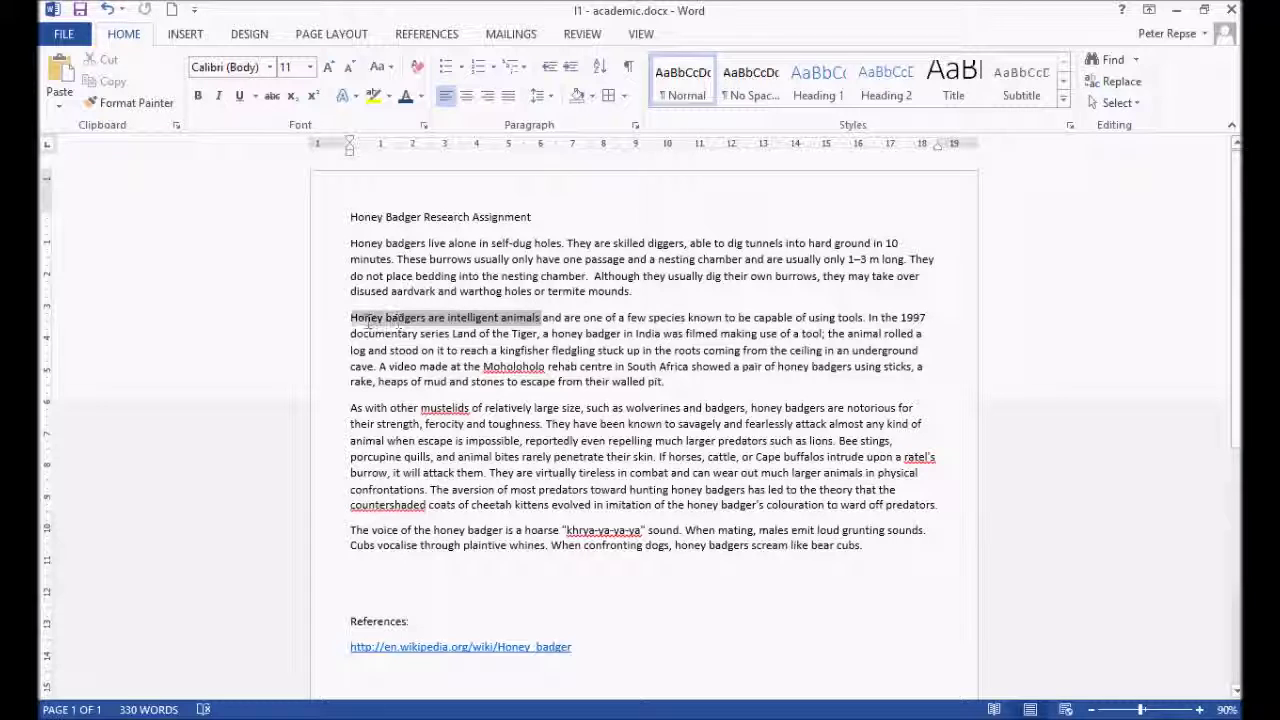
{"action": "left_click_drag", "start_coordinate": [362, 322], "coordinate": [352, 320]}
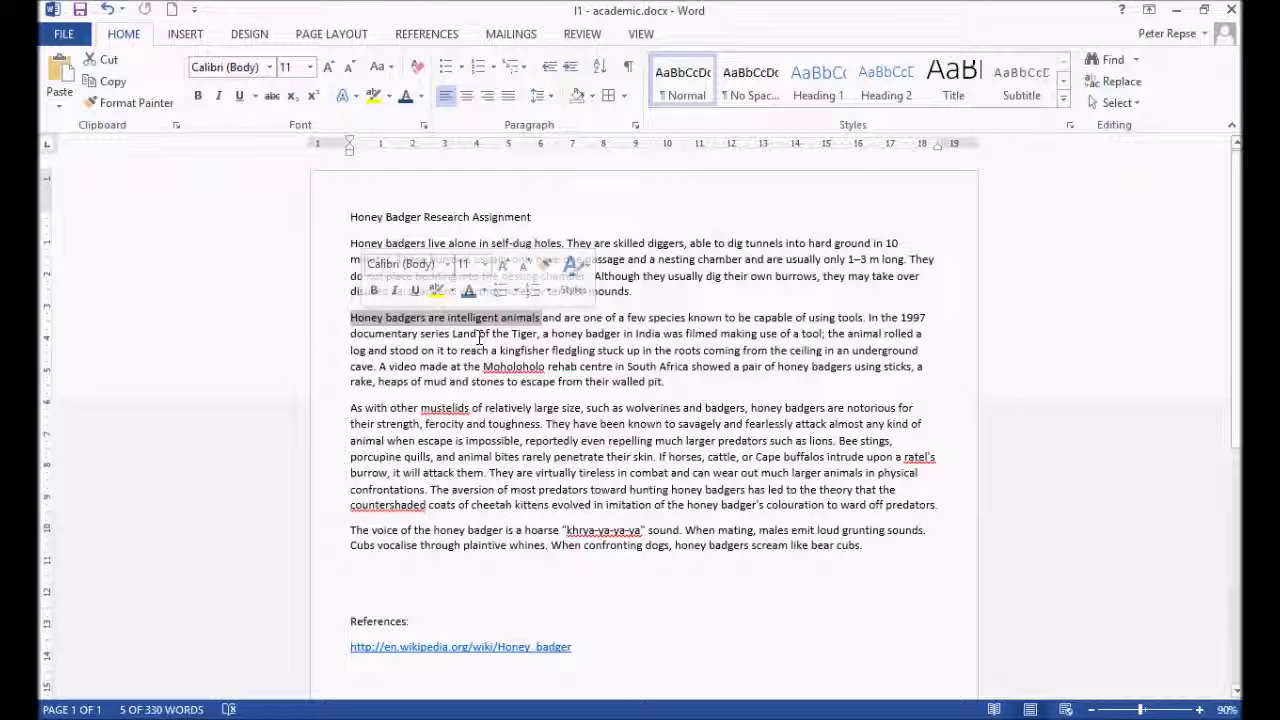
{"action": "left_click", "coordinate": [479, 338]}
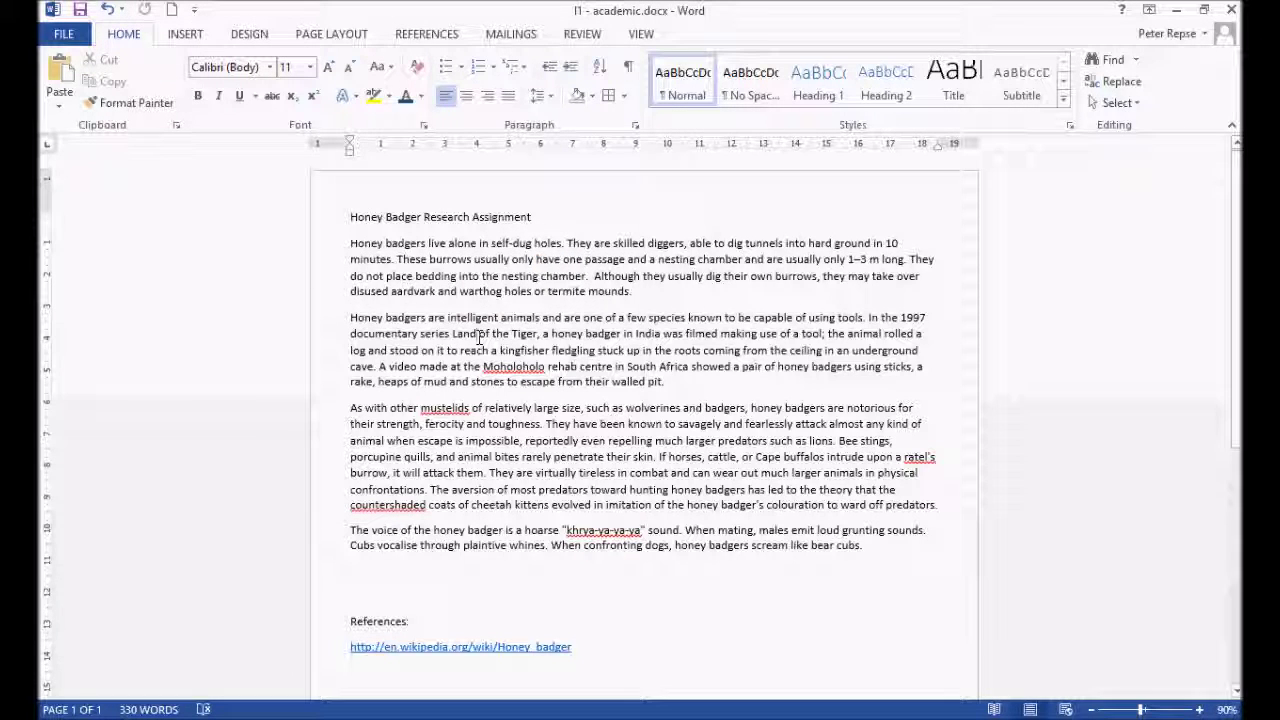
{"action": "double_click", "coordinate": [479, 318]}
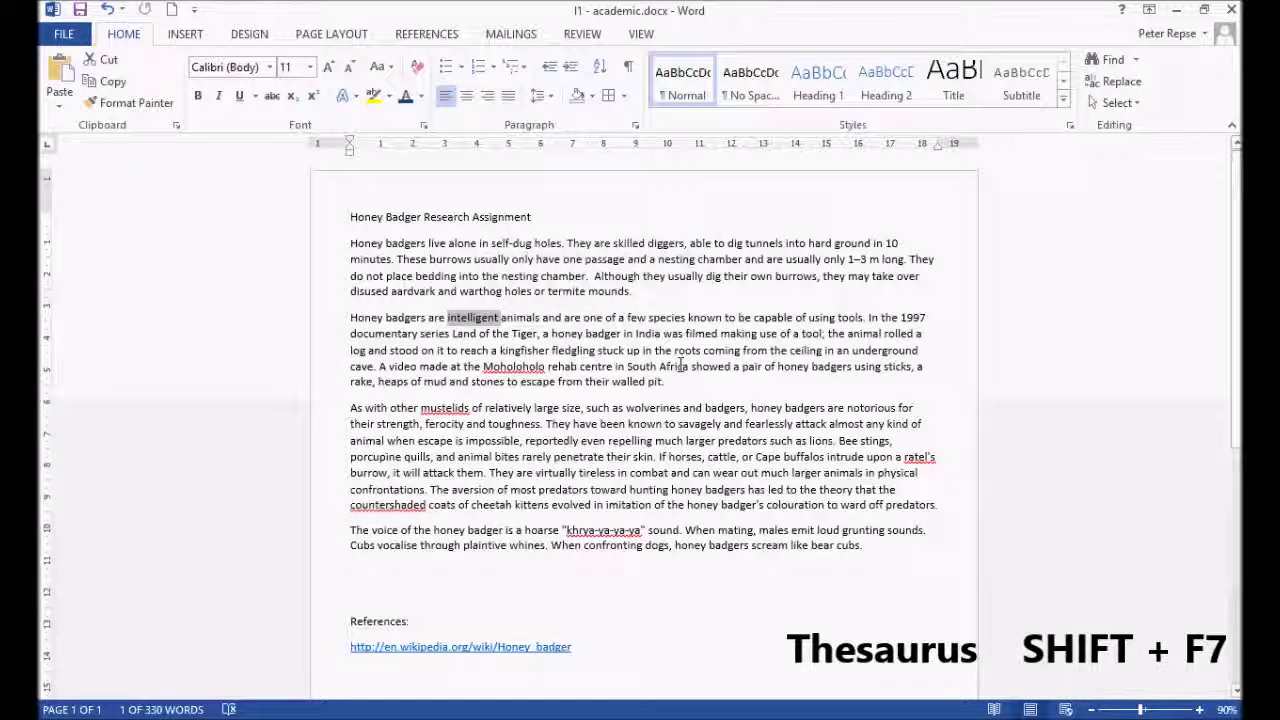
Insert the Thesaurus synonym 'clever' in place of 'intelligent', then close the Thesaurus pane
{"action": "key", "text": "shift+F7"}
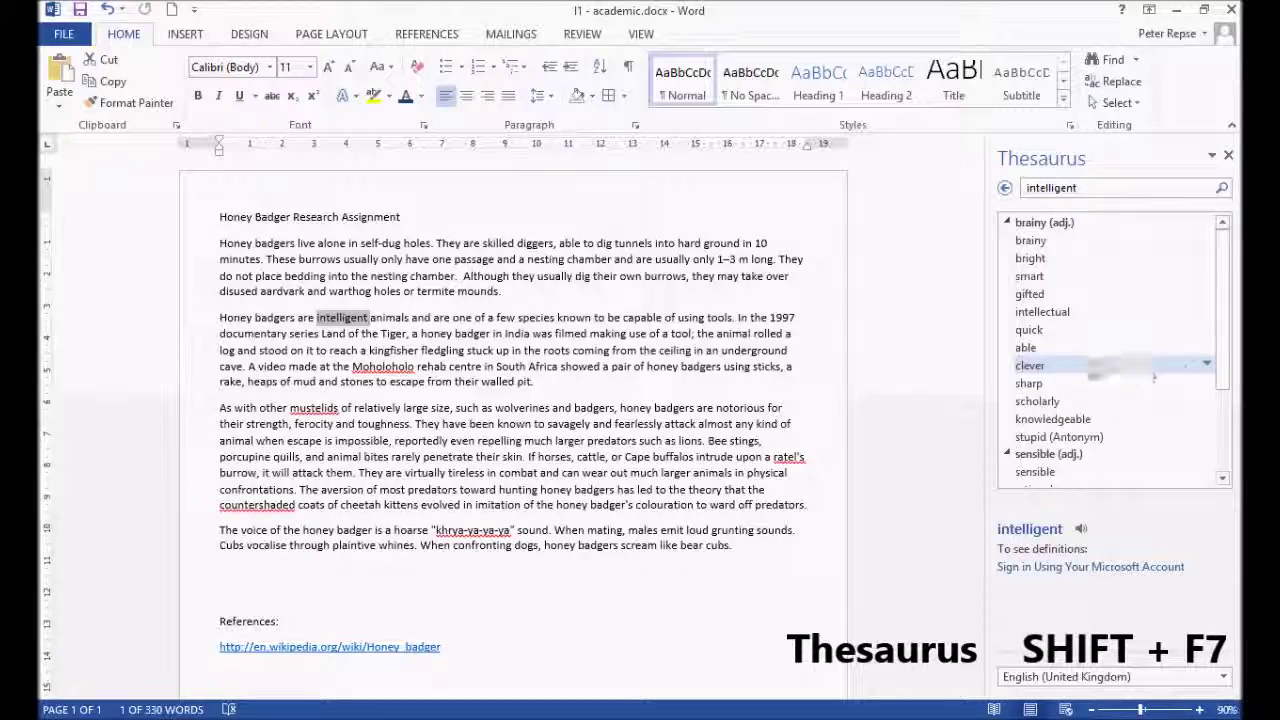
{"action": "left_click", "coordinate": [1206, 367]}
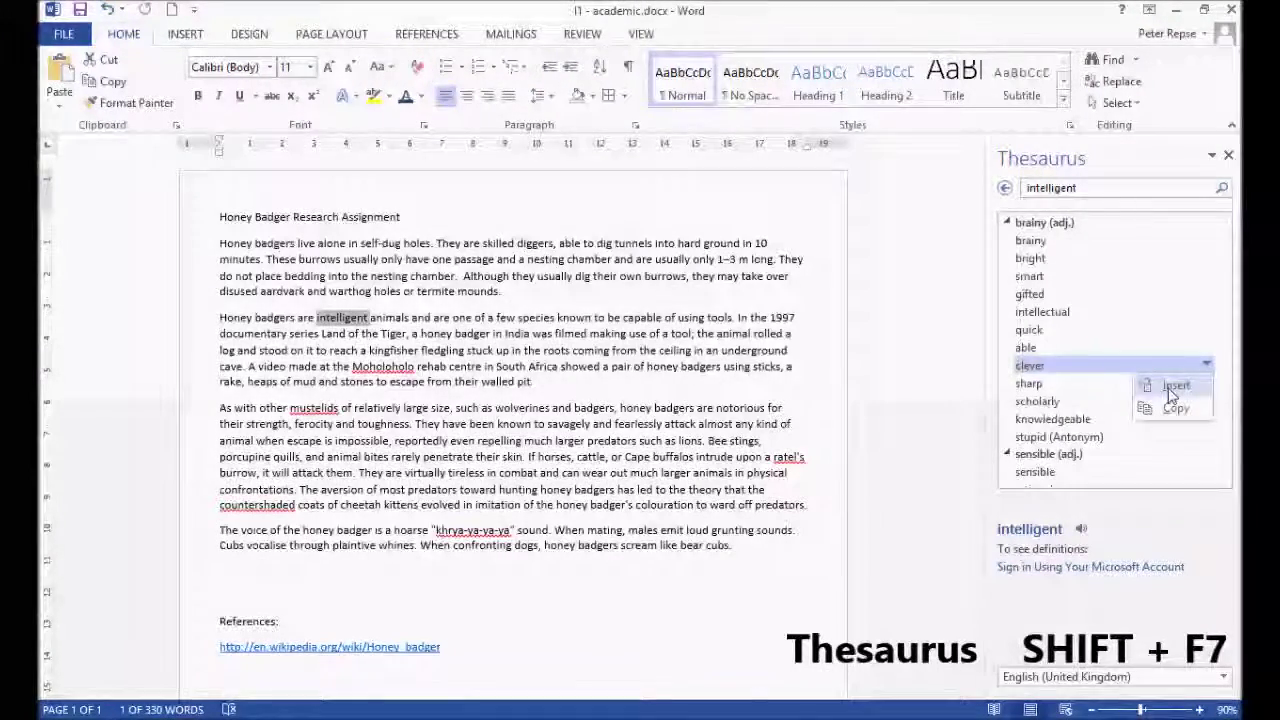
{"action": "left_click", "coordinate": [1174, 386]}
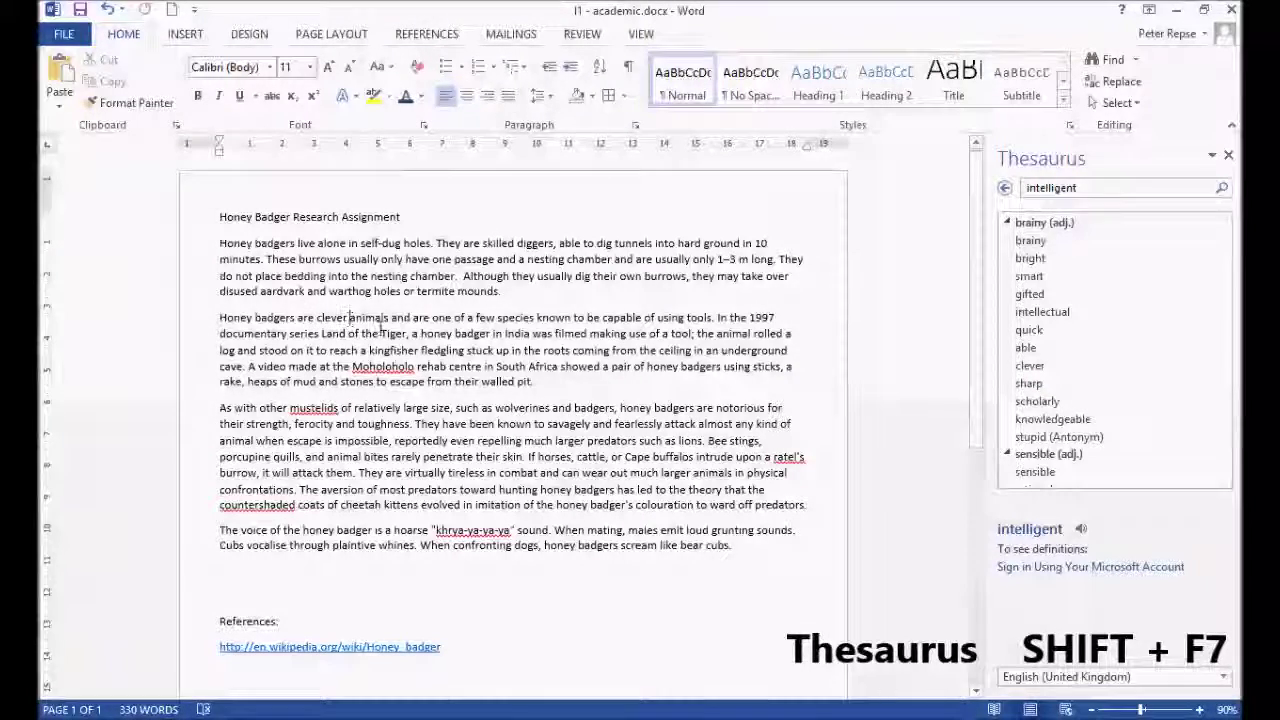
{"action": "left_click", "coordinate": [493, 351]}
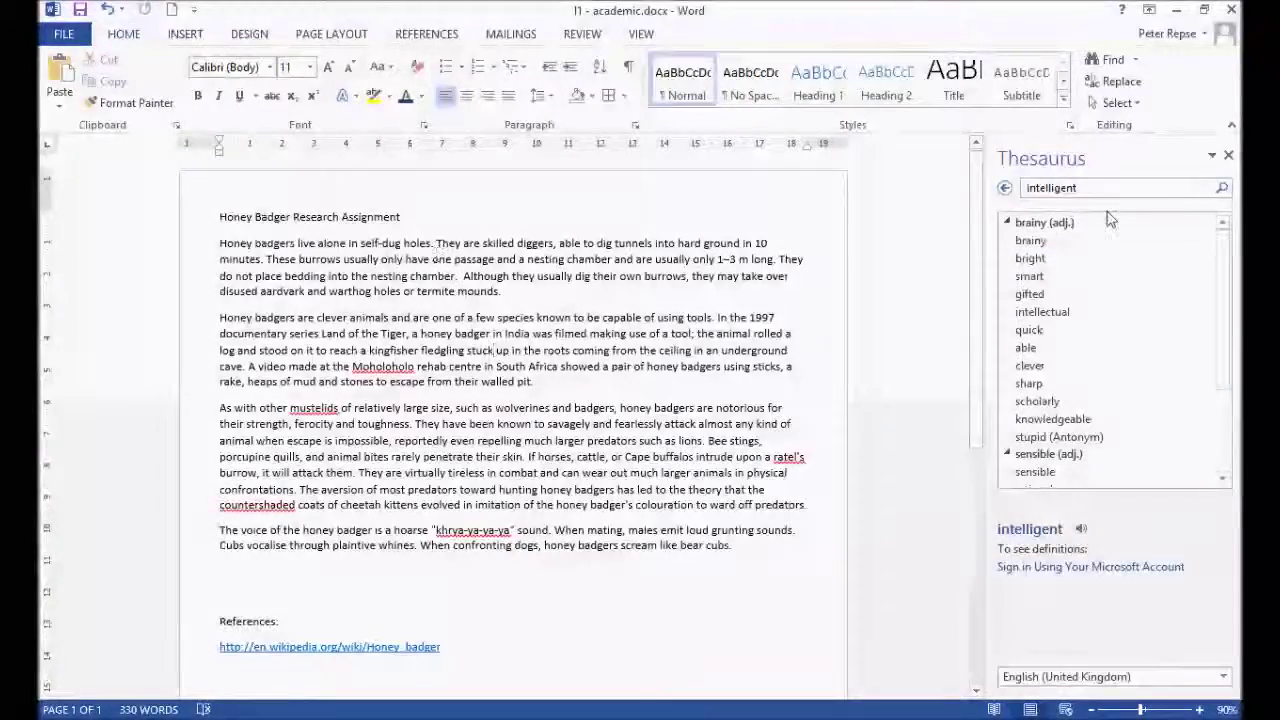
{"action": "left_click", "coordinate": [1229, 158]}
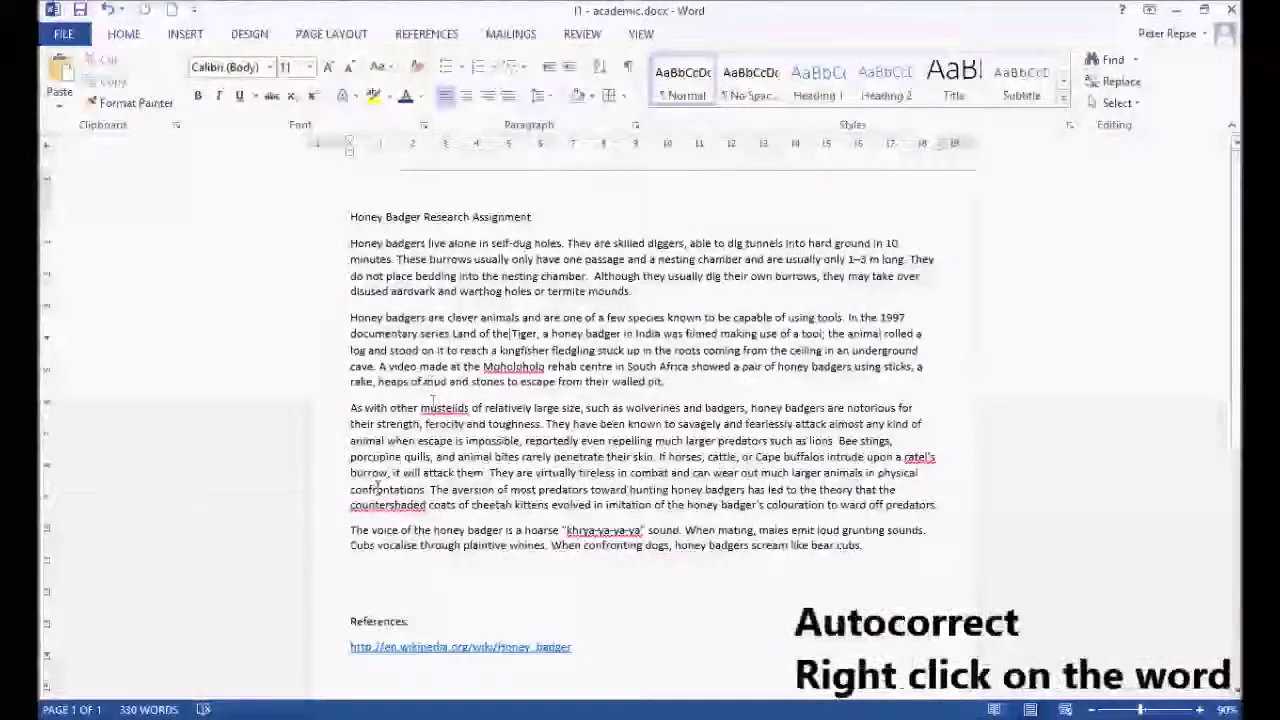
Ignore All on the spelling flag for 'mustelids'
{"action": "left_click_drag", "start_coordinate": [351, 505], "coordinate": [428, 506]}
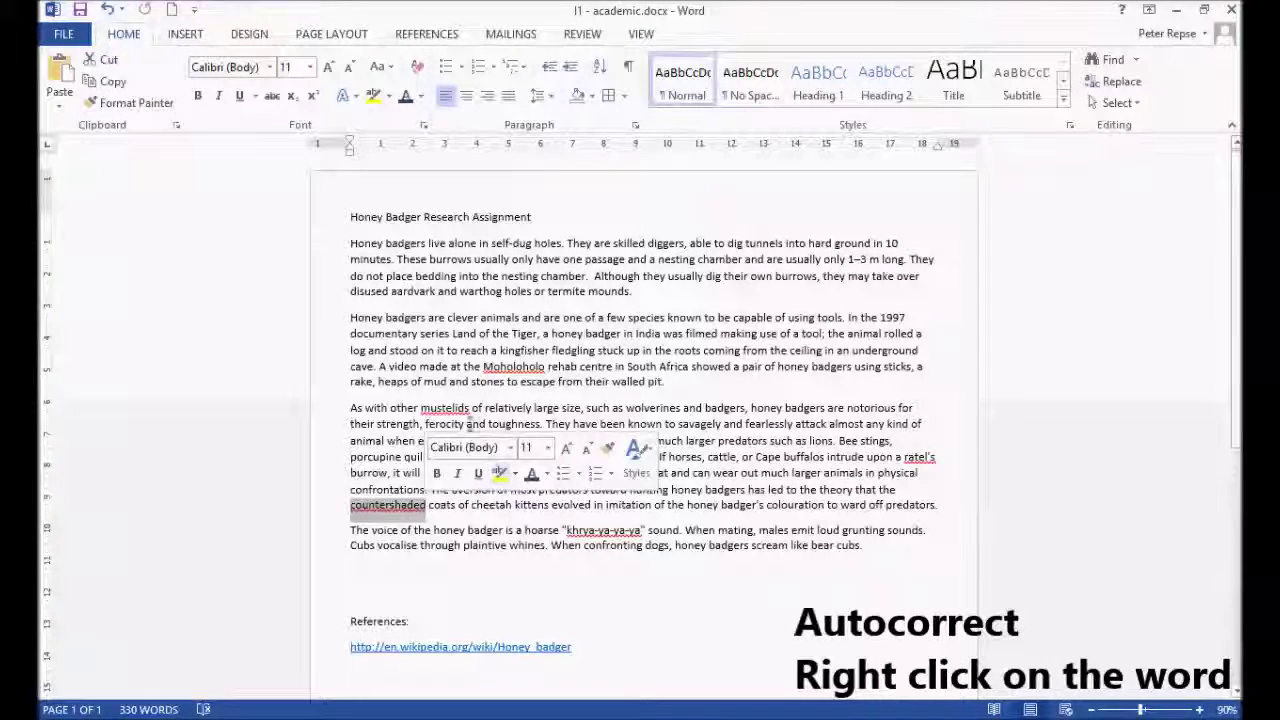
{"action": "right_click", "coordinate": [445, 407]}
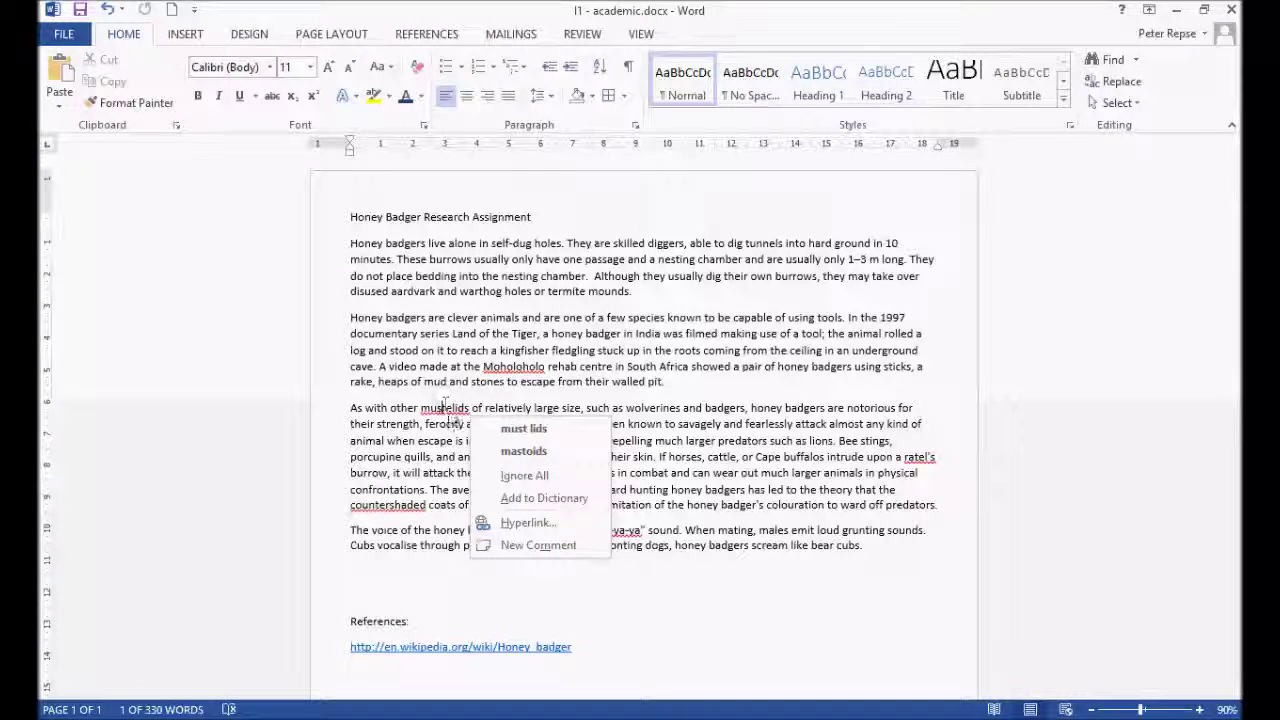
{"action": "left_click", "coordinate": [449, 408]}
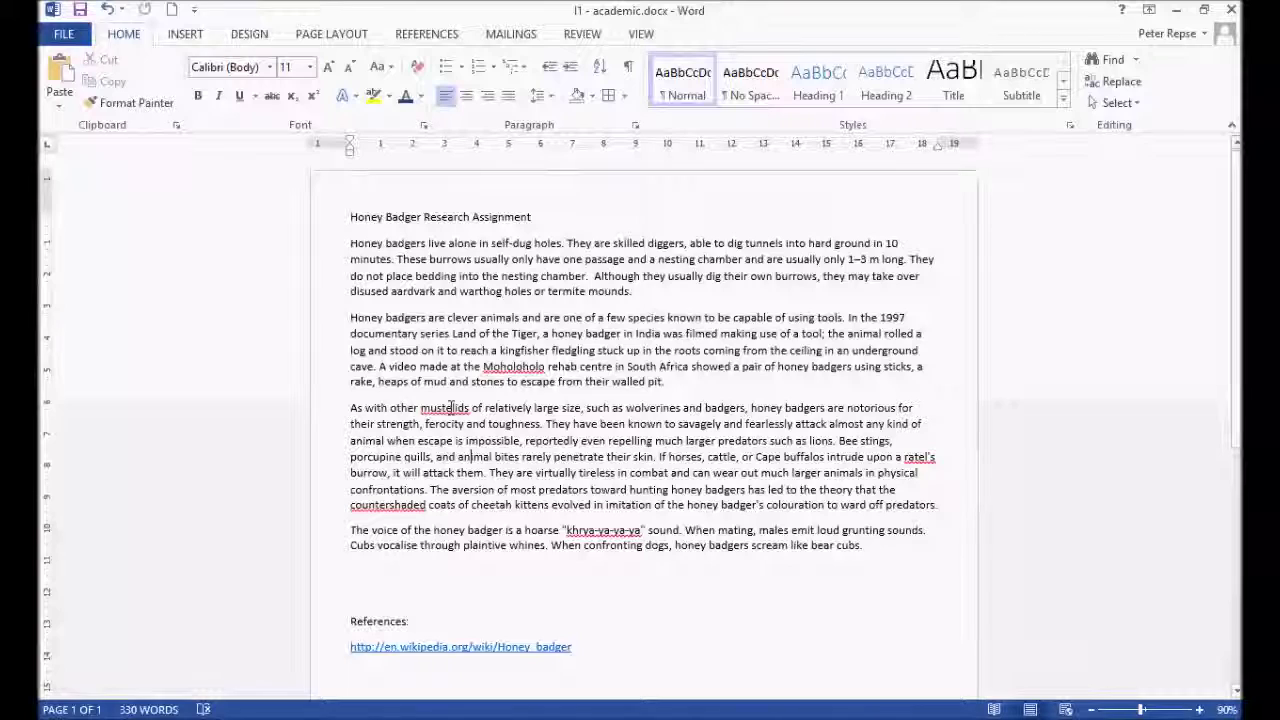
{"action": "right_click", "coordinate": [449, 408]}
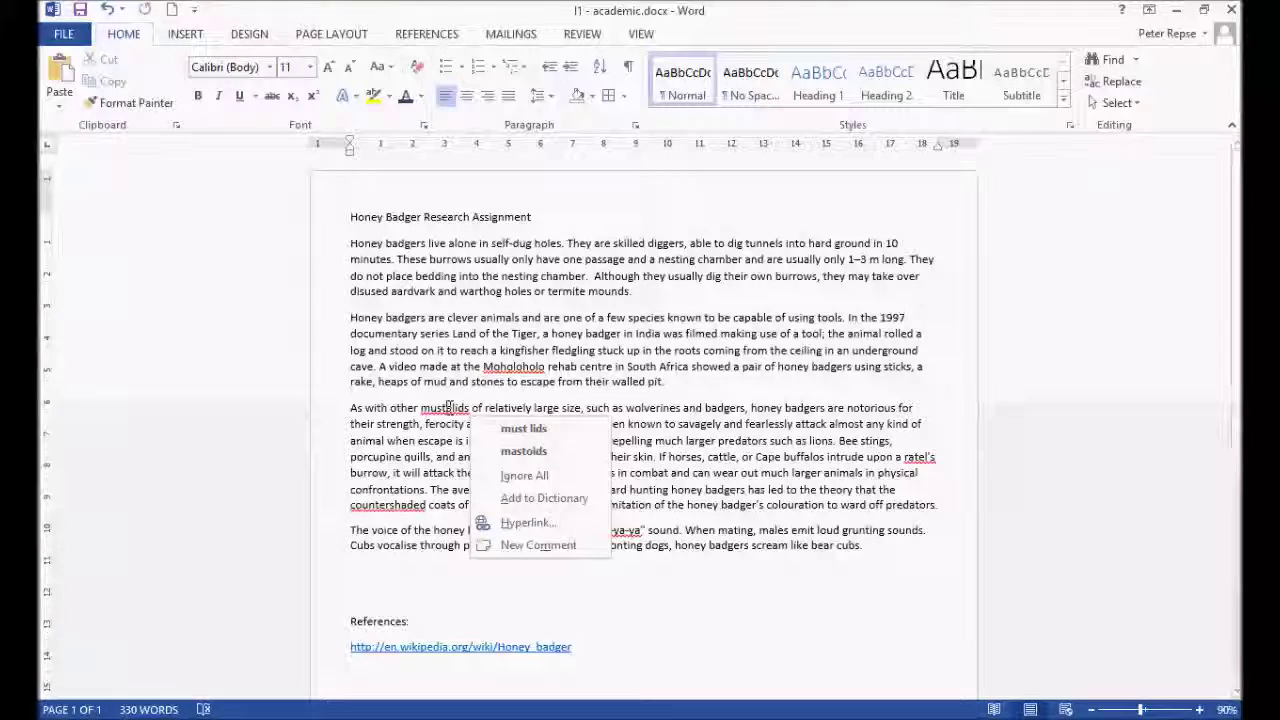
{"action": "left_click", "coordinate": [533, 475]}
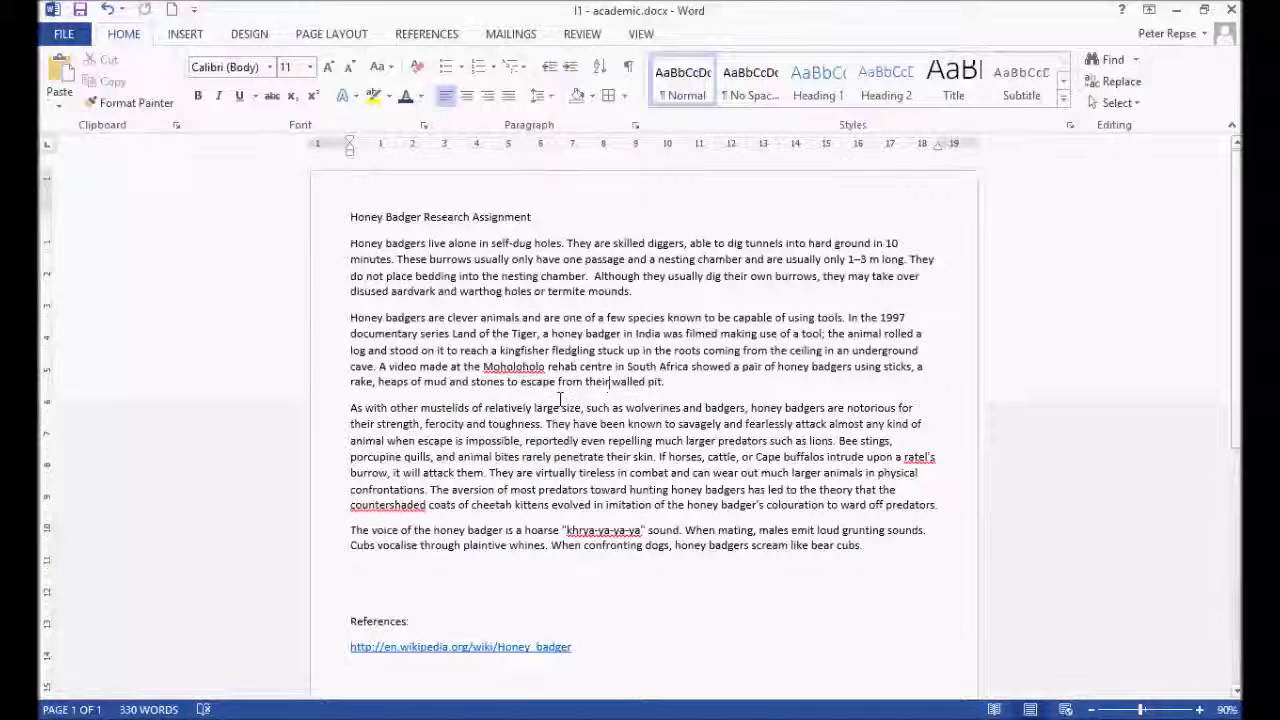
{"action": "left_click", "coordinate": [630, 563]}
Resolve the remaining flags: Moholoholo, khrya-ya-ya-ya, Ratel's and counter shaded
{"action": "right_click", "coordinate": [600, 530]}
{"action": "left_click", "coordinate": [520, 530]}
{"action": "right_click", "coordinate": [390, 505]}
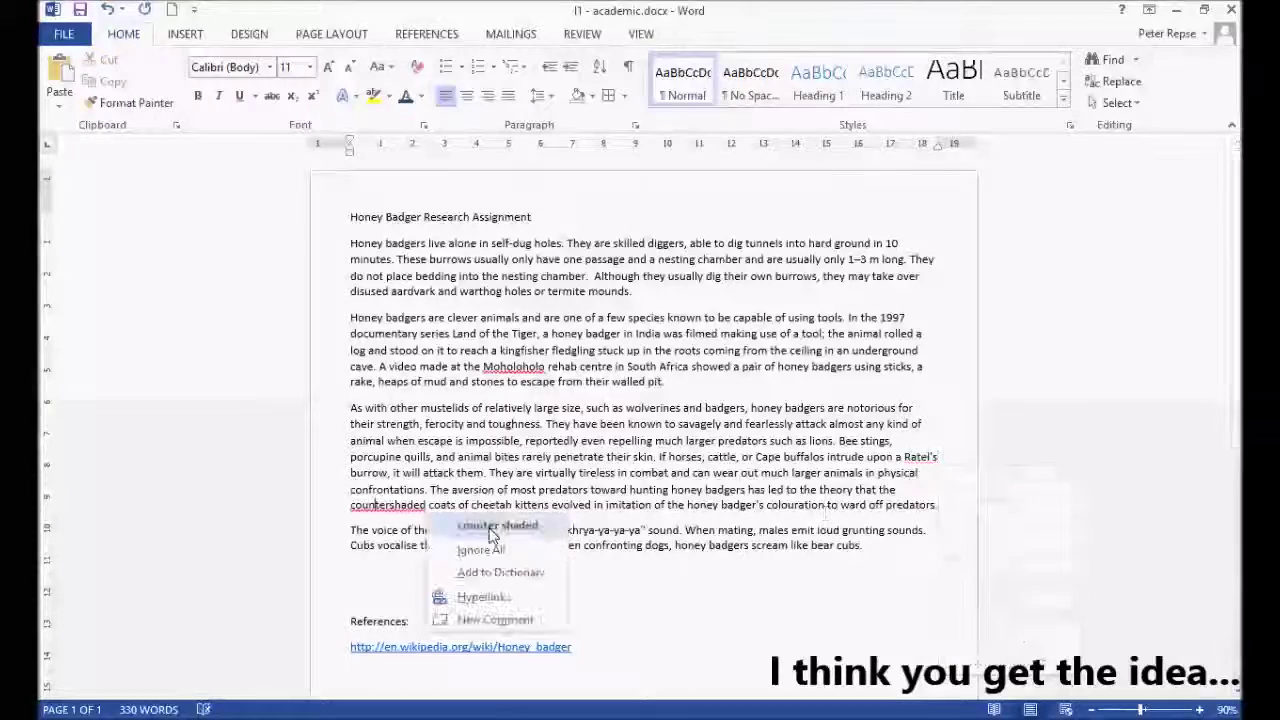
{"action": "left_click", "coordinate": [600, 428]}
{"action": "right_click", "coordinate": [918, 456]}
{"action": "left_click", "coordinate": [940, 470]}
{"action": "right_click", "coordinate": [514, 366]}
{"action": "left_click", "coordinate": [806, 366]}
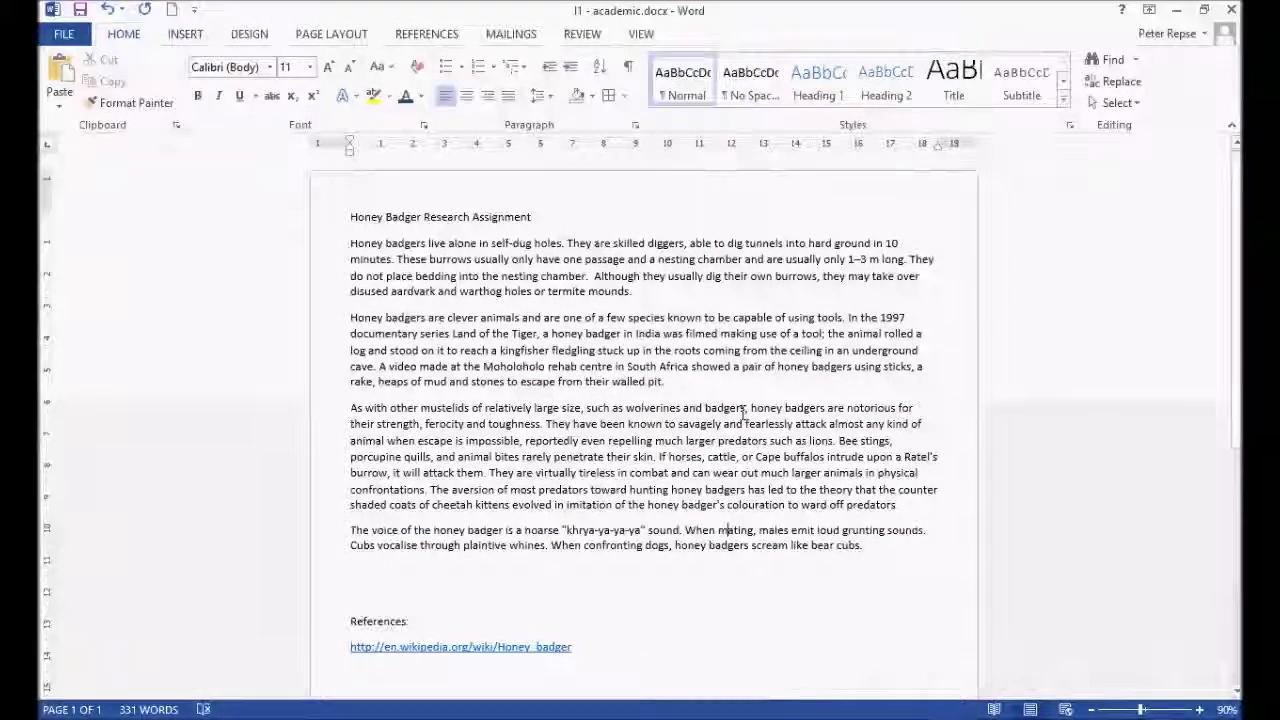